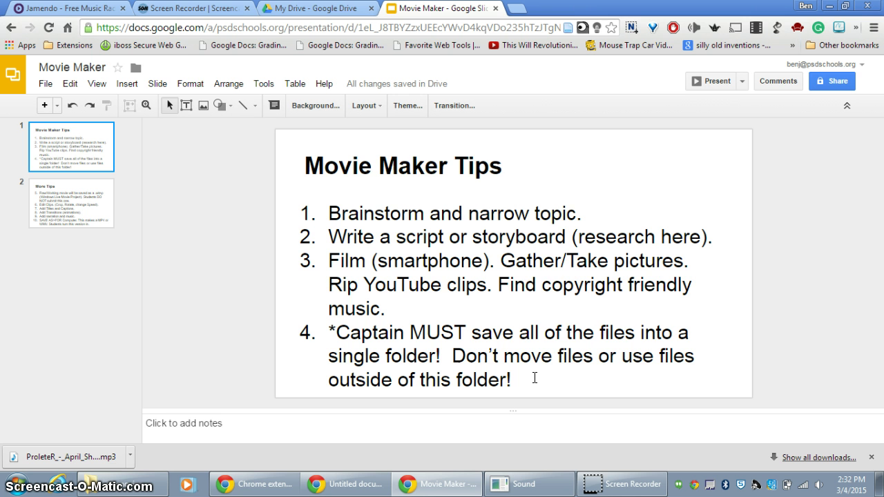
# Step: Display the 'More Tips' slide listing steps 5 to 10 in the Google Slides editor
pyautogui.click(66, 219)
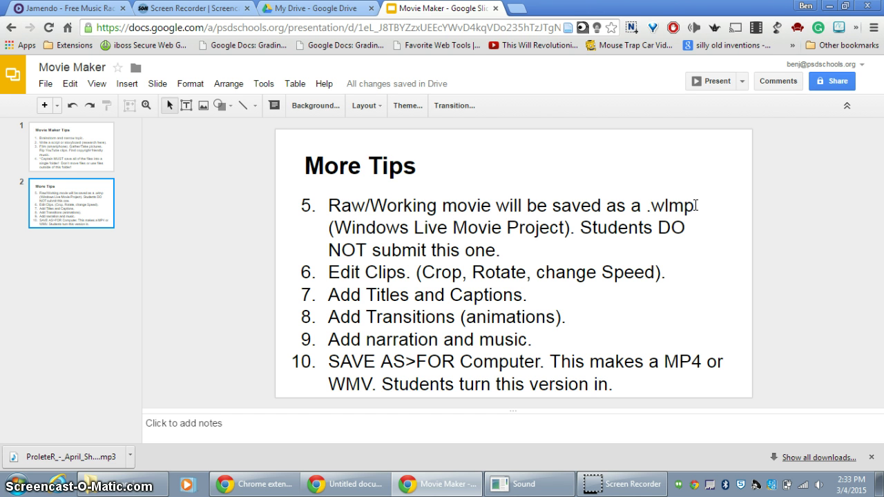
# Step: Launch Movie Maker from a Start menu search for 'make' to get an empty My Movie project
pyautogui.click(17, 485)
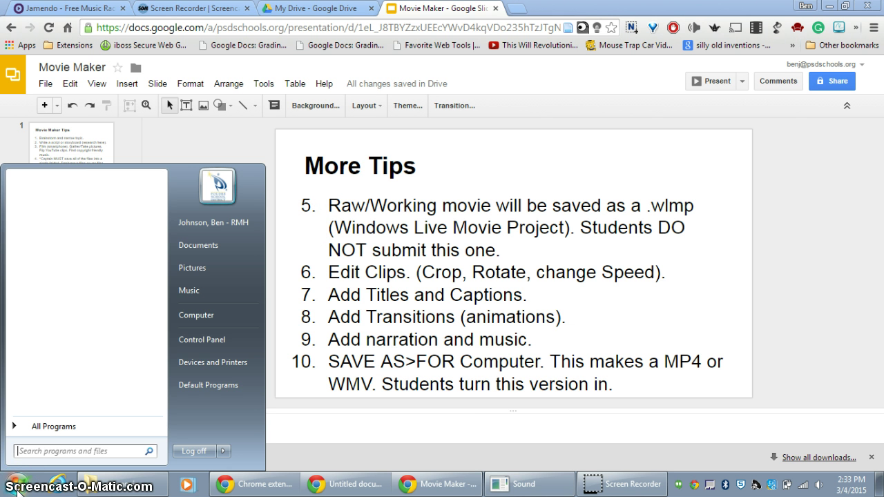
pyautogui.write('make')
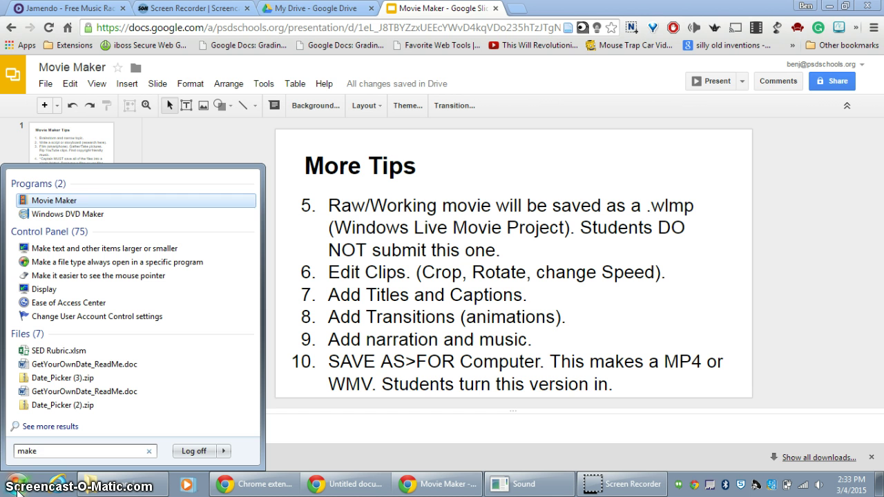
pyautogui.click(74, 200)
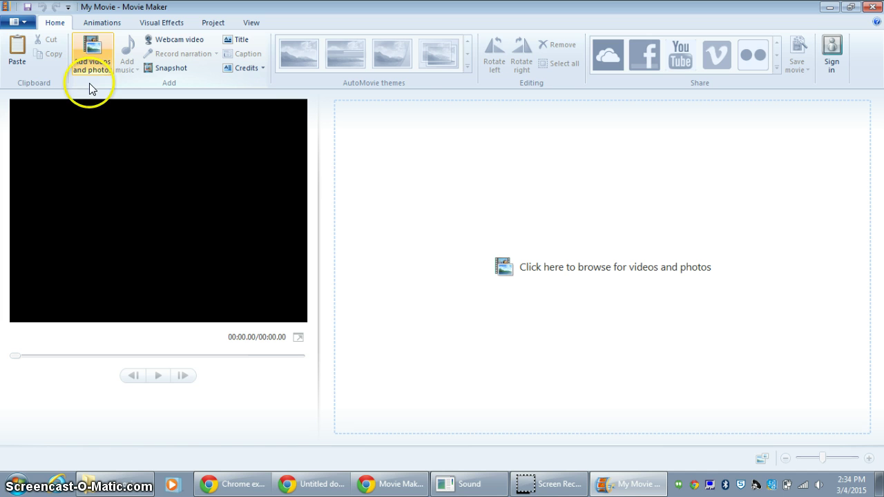
# Step: Import IMG_1172.MOV from the Desktop mymovie folder into the project
pyautogui.click(91, 62)
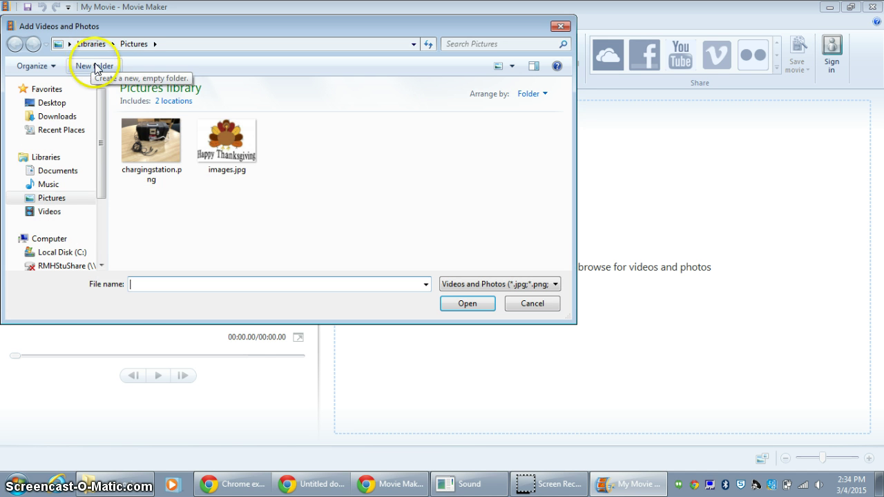
pyautogui.click(51, 103)
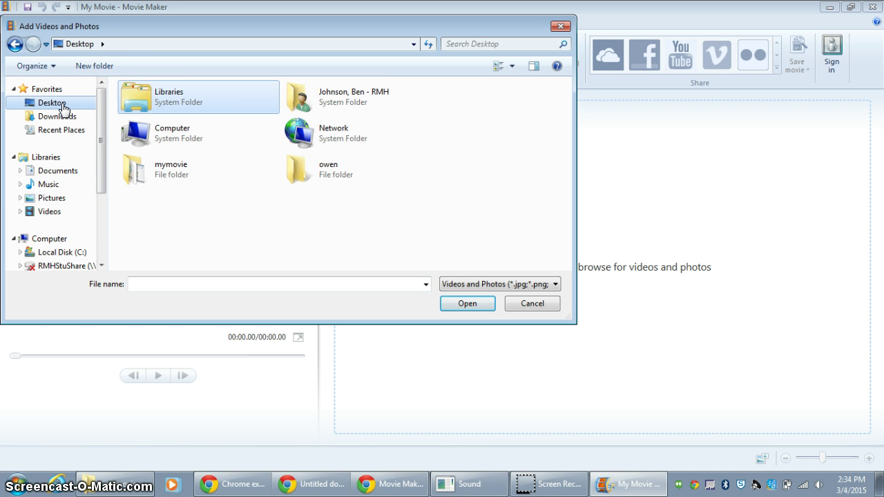
pyautogui.doubleClick(174, 174)
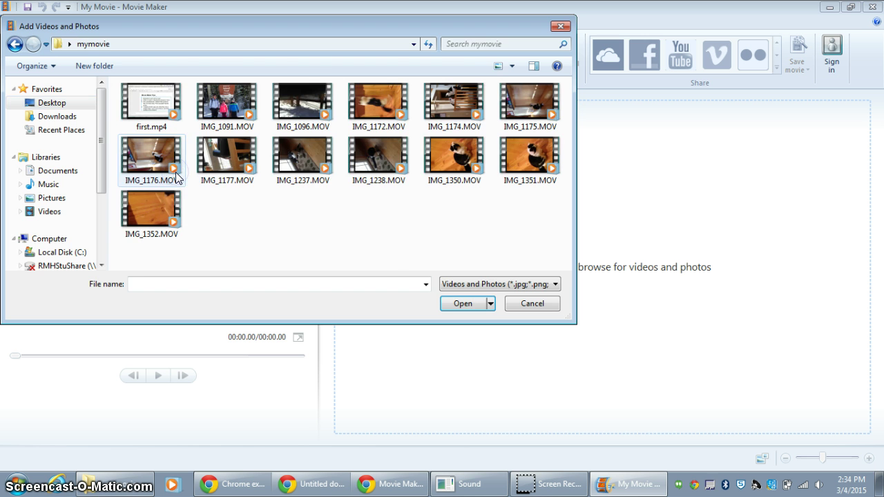
pyautogui.doubleClick(387, 97)
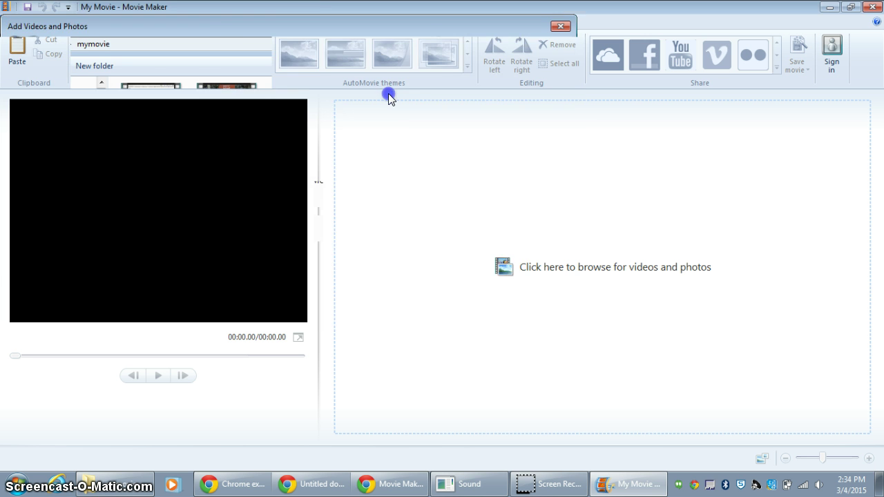
# Step: Add IMG_1174.MOV after the first clip and select IMG_1172
pyautogui.click(100, 54)
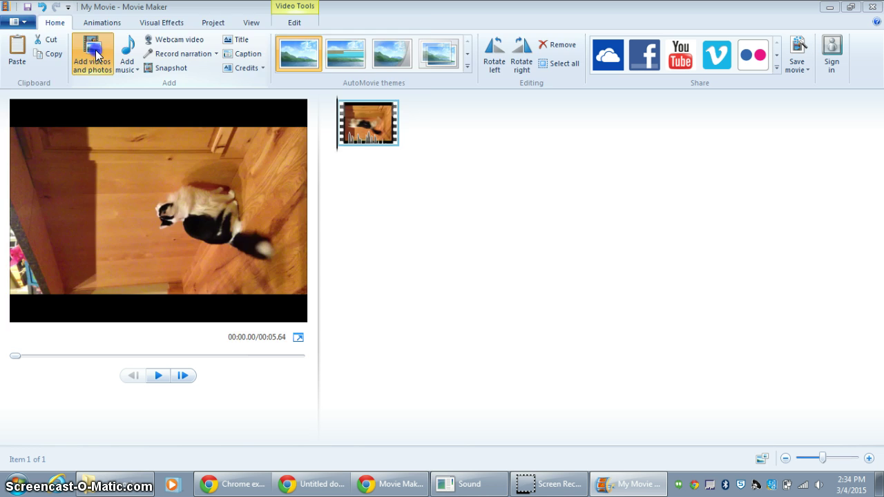
pyautogui.doubleClick(444, 113)
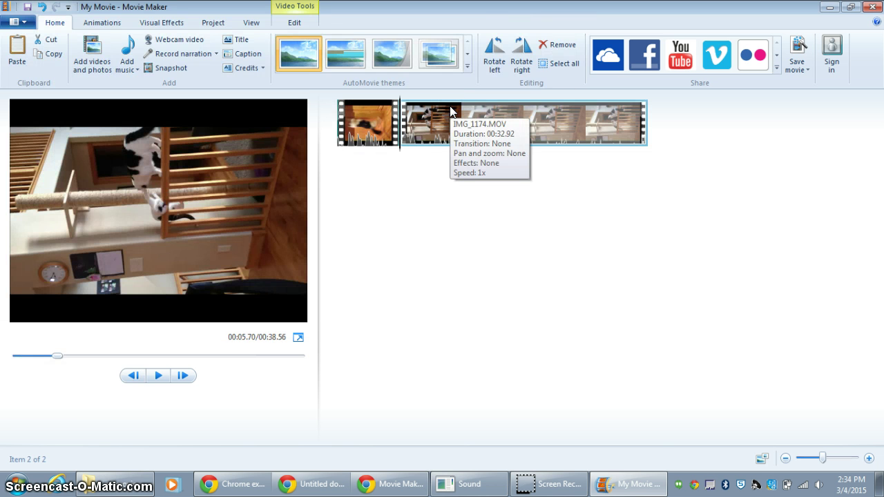
pyautogui.click(440, 221)
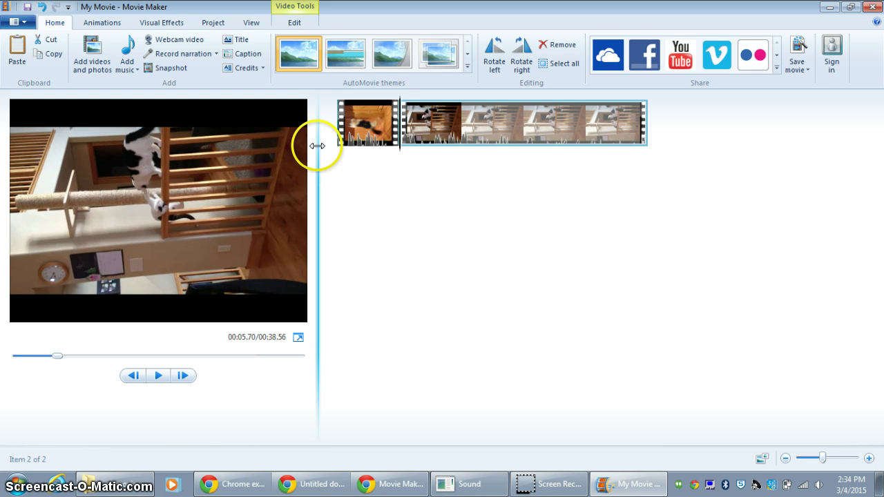
pyautogui.click(343, 140)
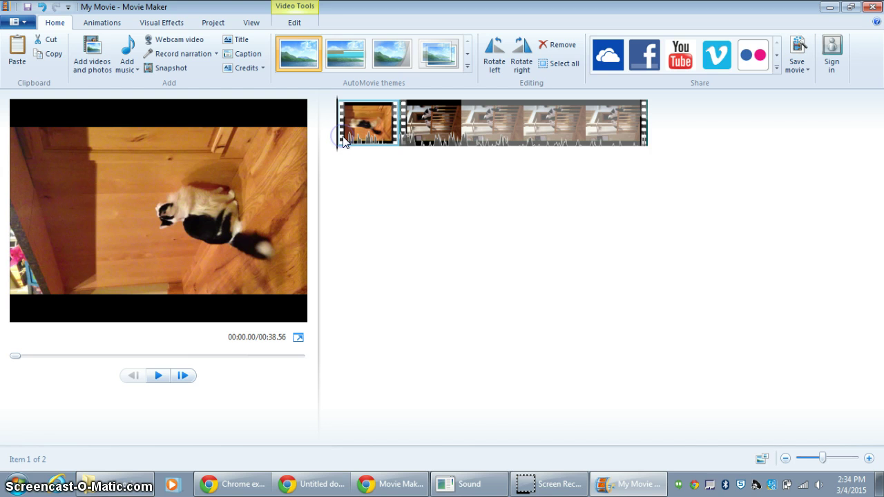
pyautogui.click(467, 233)
pyautogui.click(261, 131)
# Step: Save the project as mymovie2.wlmp in My Documents
pyautogui.click(27, 8)
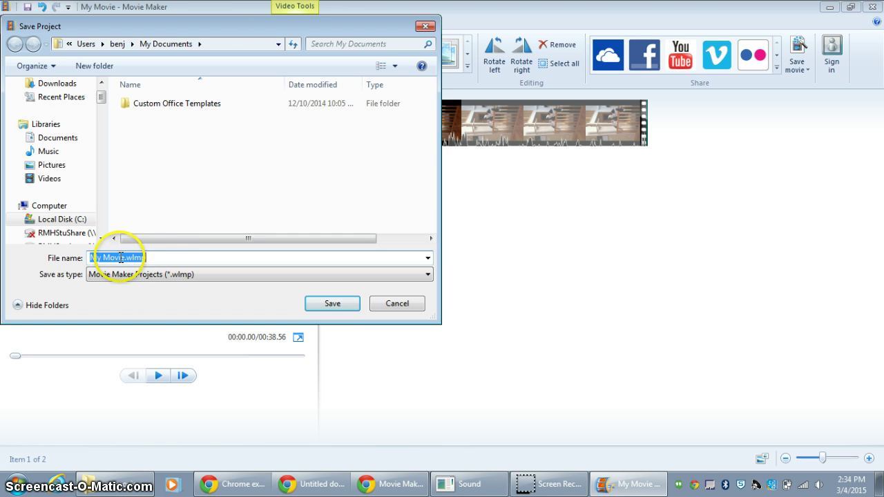
pyautogui.click(125, 257)
pyautogui.moveTo(125, 257); pyautogui.dragTo(62, 260)
pyautogui.write('mymovie')
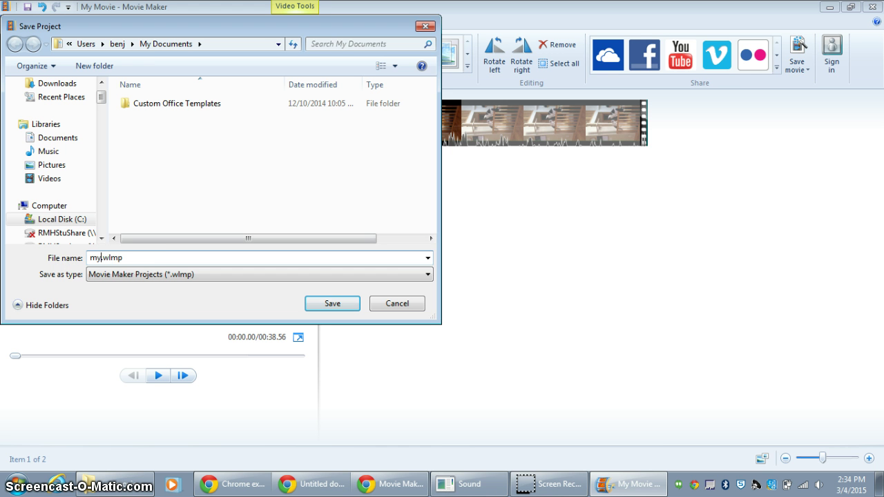
pyautogui.write('2')
pyautogui.press('Return')
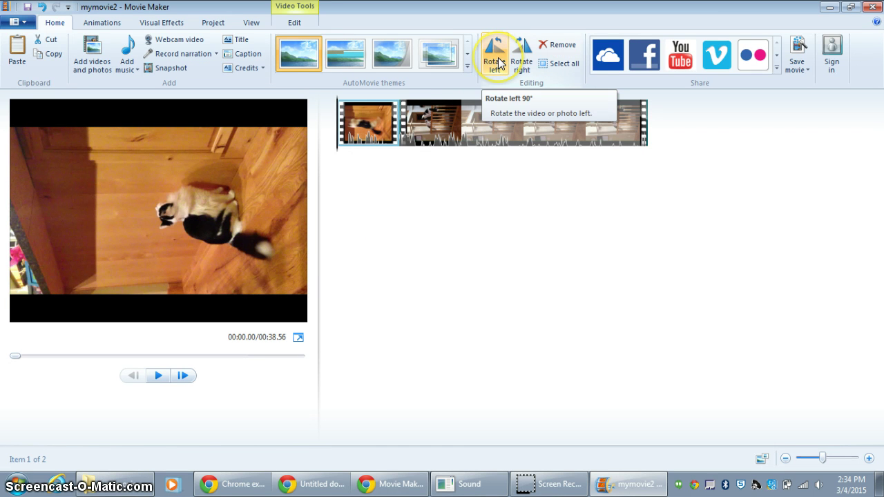
# Step: Rotate both cat clips right so they play upright
pyautogui.click(528, 56)
pyautogui.click(497, 116)
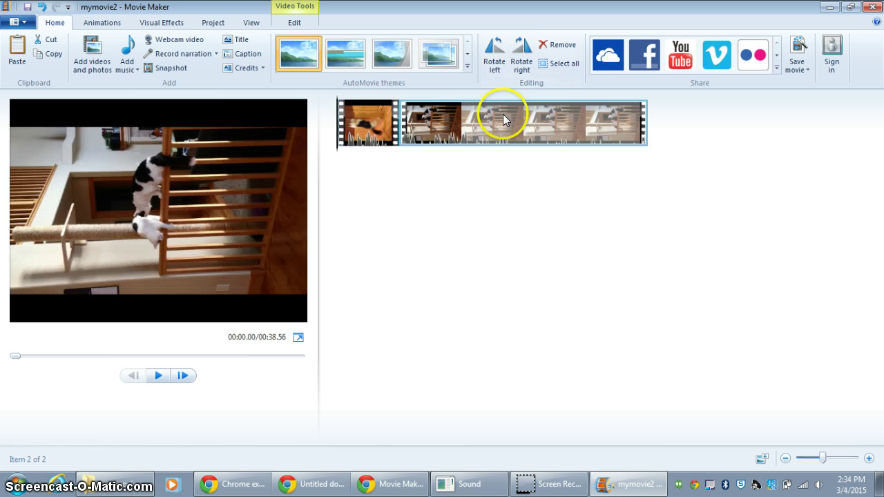
pyautogui.click(524, 61)
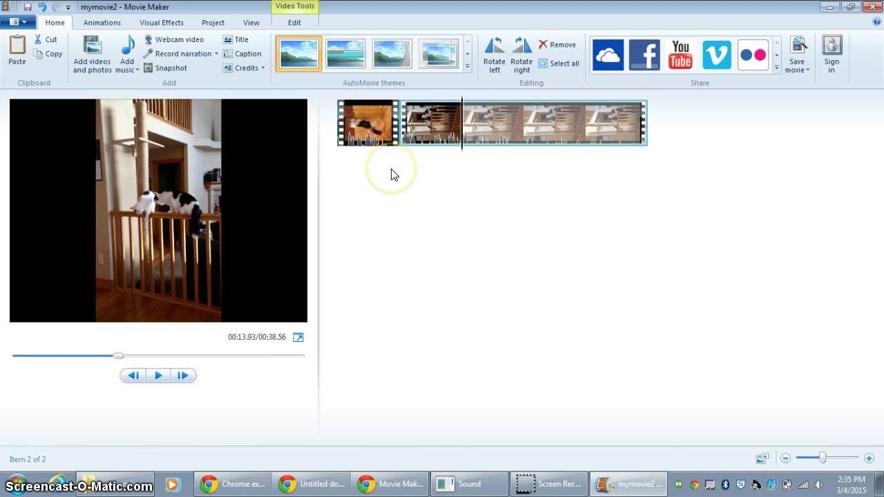
# Step: Check each clip's rotation, ending with the second clip's editing options shown
pyautogui.click(405, 133)
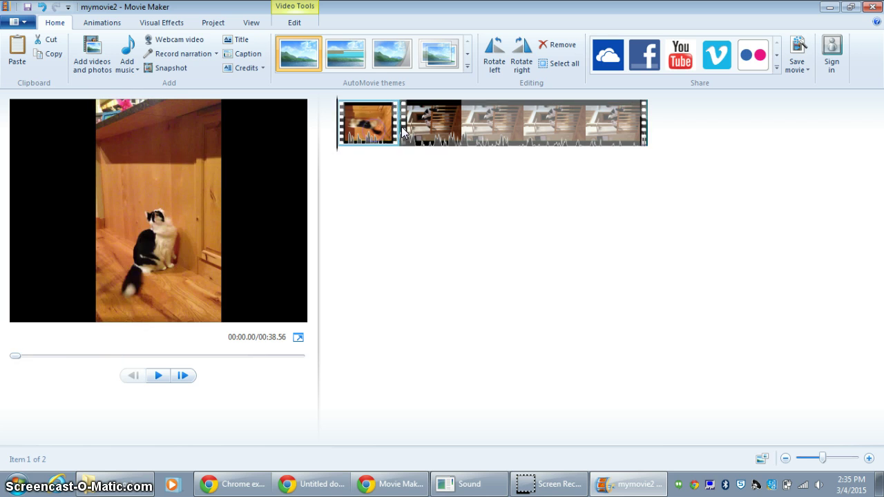
pyautogui.click(412, 132)
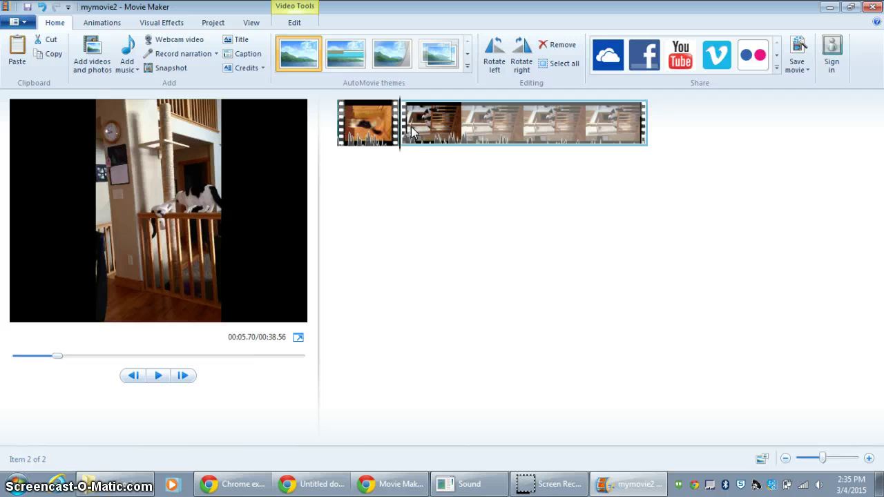
pyautogui.click(370, 130)
pyautogui.click(475, 121)
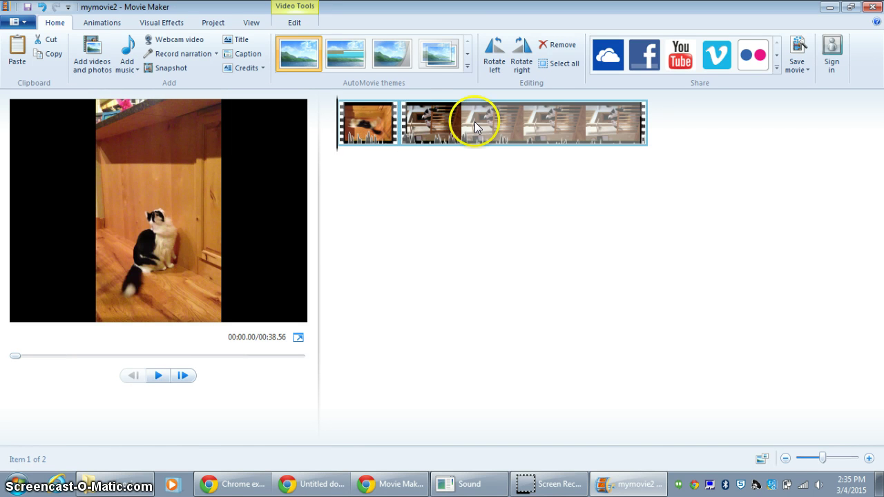
pyautogui.click(437, 123)
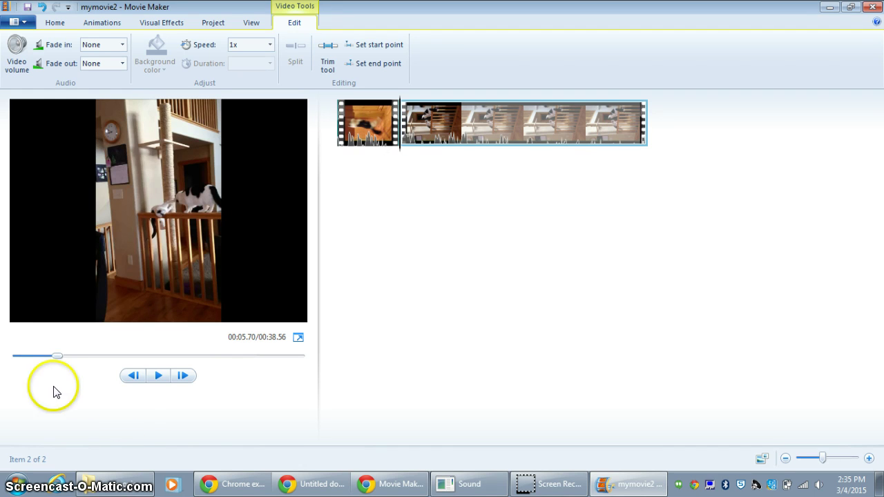
# Step: Split the second clip at 00:37.17
pyautogui.moveTo(58, 364); pyautogui.dragTo(290, 376)
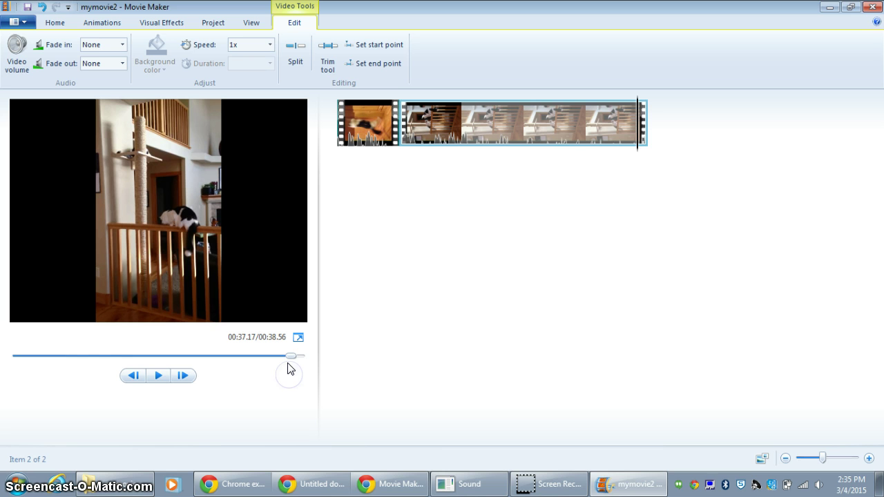
pyautogui.click(233, 219)
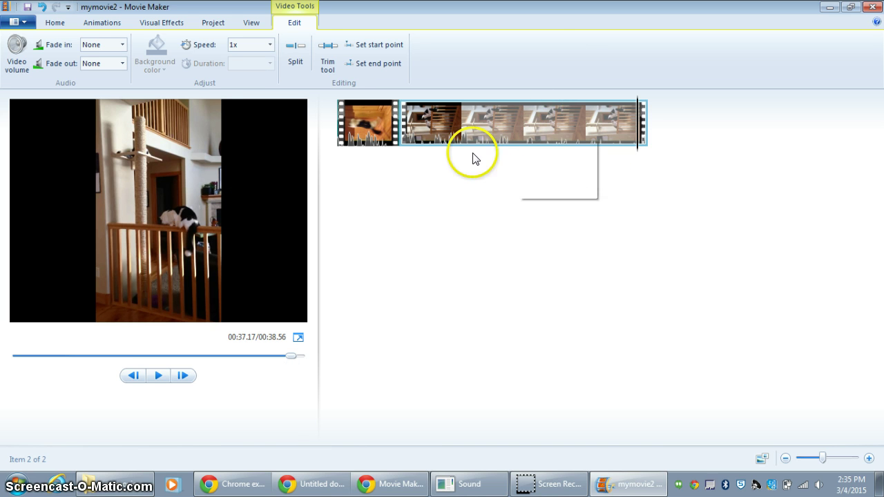
pyautogui.click(294, 52)
# Step: Work on the short final piece, then bring up the middle clip's trimming controls
pyautogui.rightClick(676, 118)
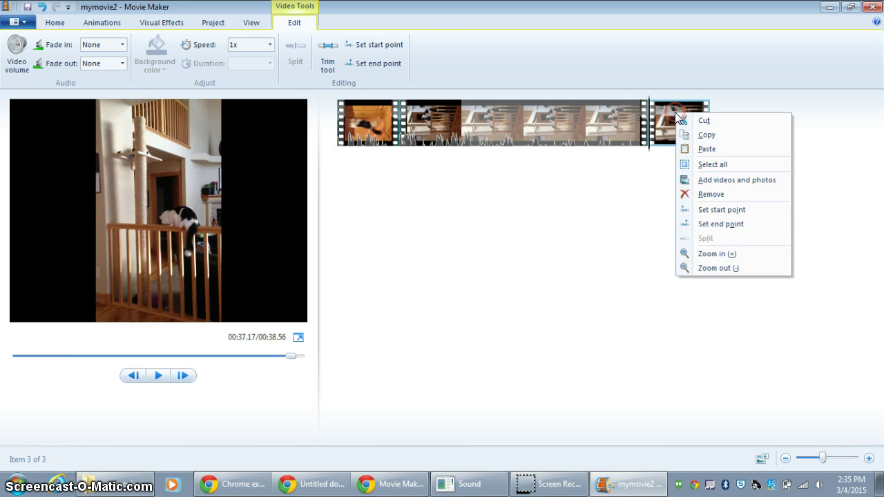
pyautogui.click(695, 120)
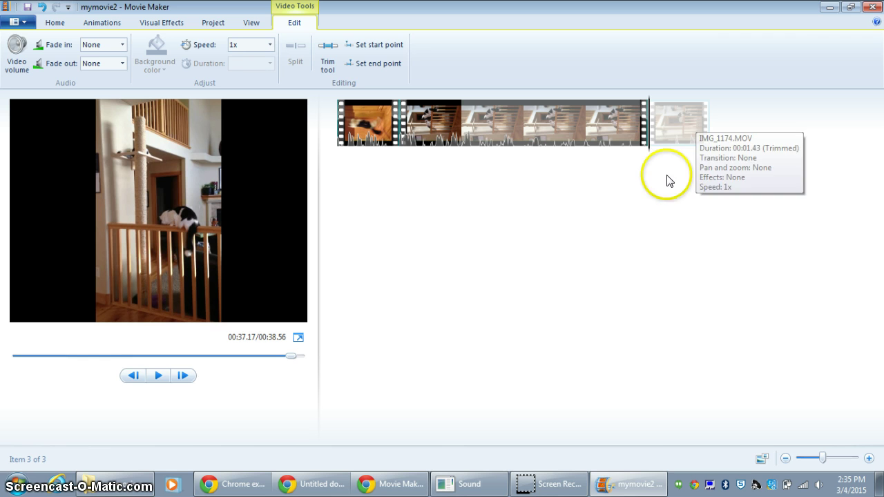
pyautogui.click(700, 152)
pyautogui.click(730, 186)
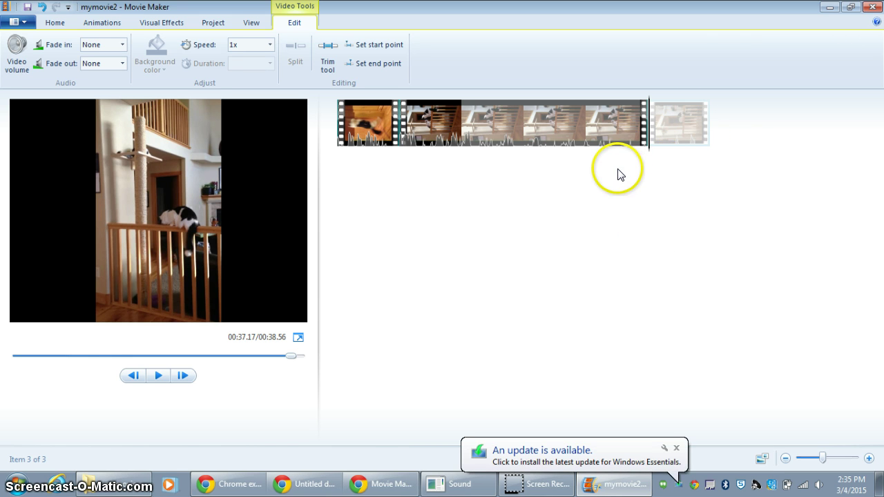
pyautogui.rightClick(347, 159)
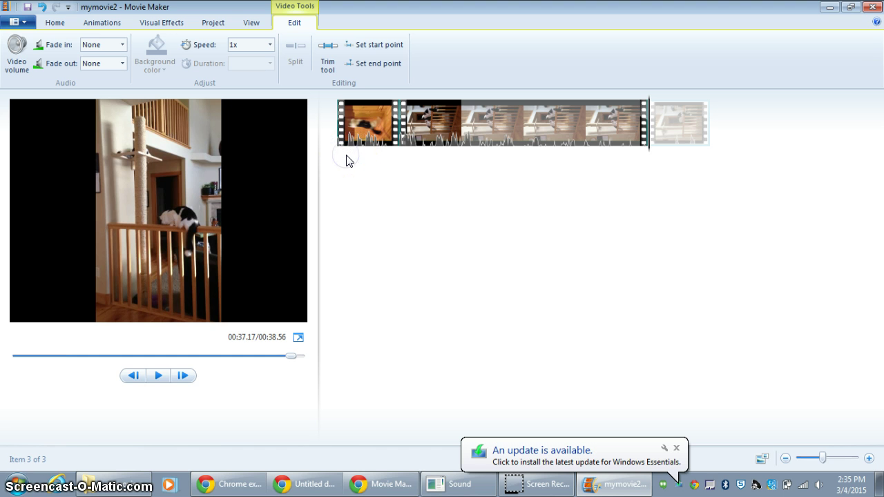
pyautogui.click(404, 113)
# Step: Trim the second clip to start at 1.41s and save the trim
pyautogui.click(328, 52)
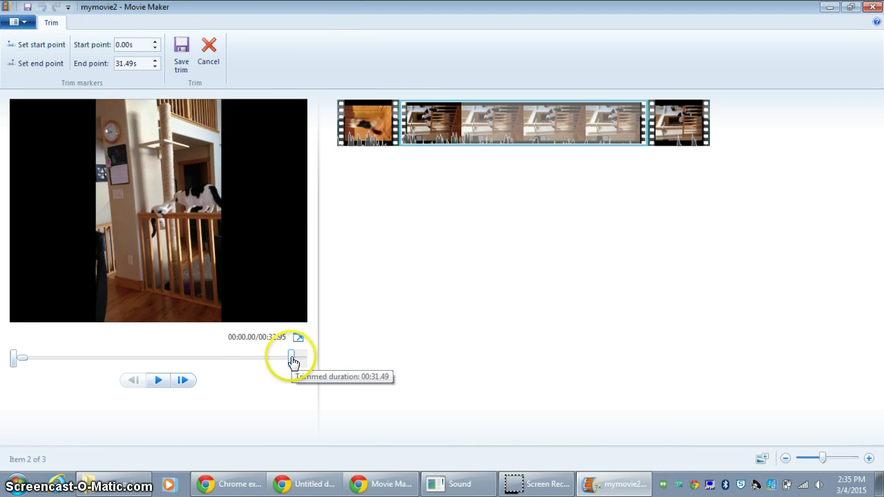
pyautogui.moveTo(14, 364); pyautogui.dragTo(28, 368)
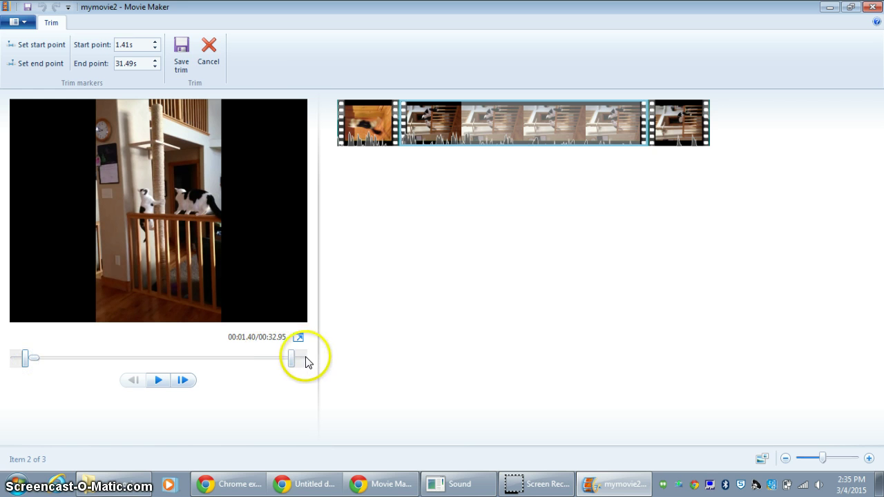
pyautogui.click(181, 50)
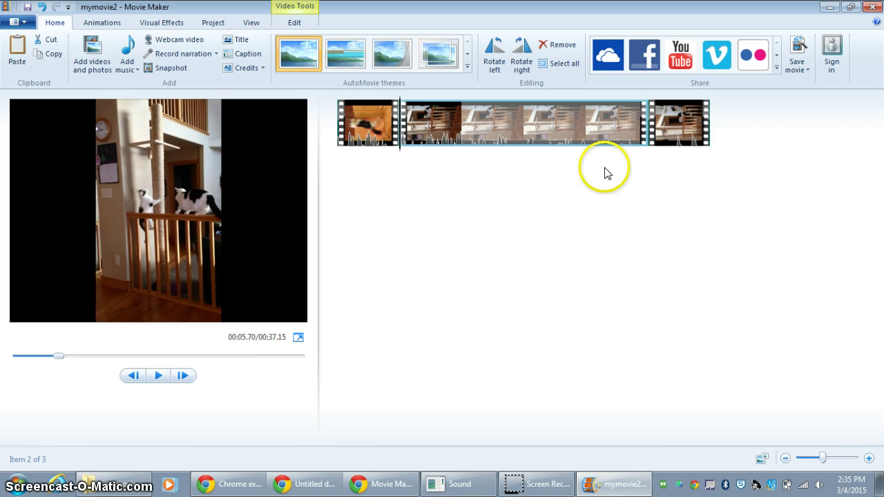
# Step: Cut the last clip from the movie
pyautogui.click(695, 124)
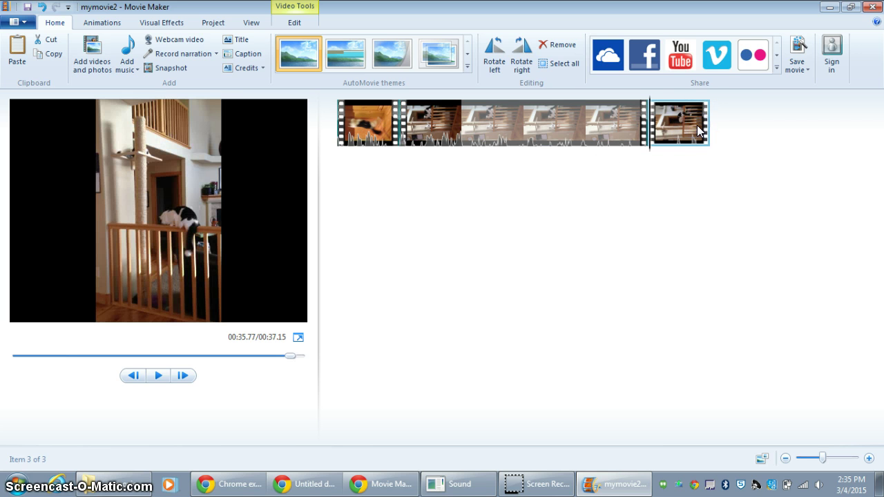
pyautogui.rightClick(697, 125)
pyautogui.click(727, 134)
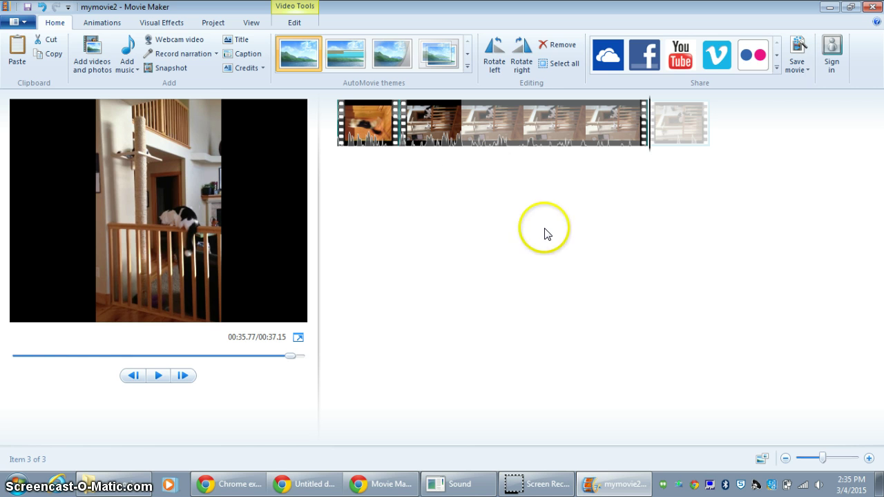
# Step: Slow IMG_1172.MOV to 0.5x speed and preview it, making the movie 42.79 seconds
pyautogui.click(456, 138)
pyautogui.doubleClick(372, 131)
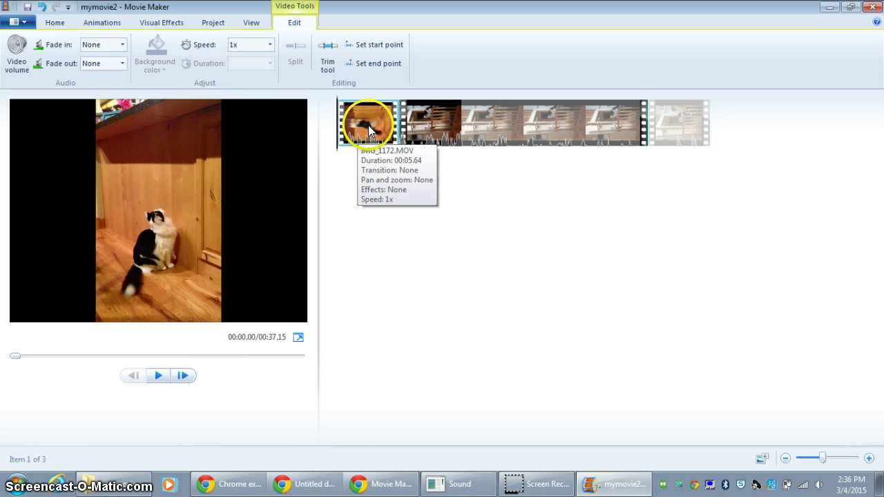
pyautogui.click(270, 44)
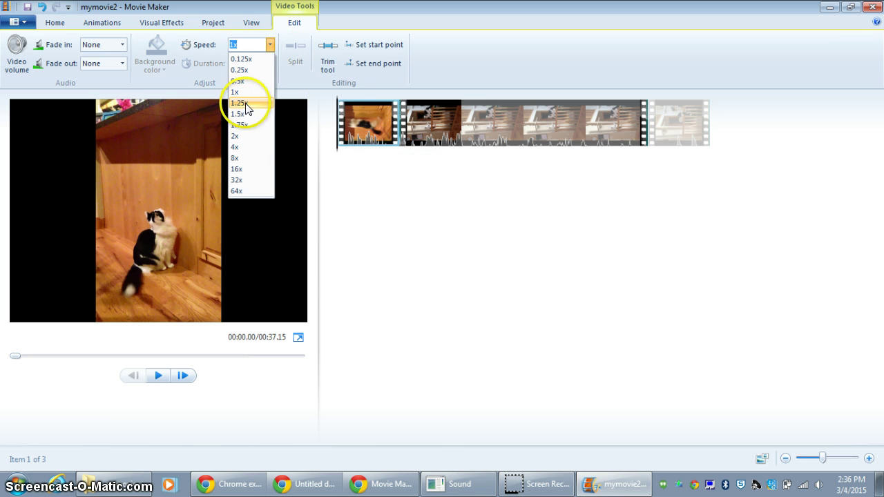
pyautogui.click(250, 81)
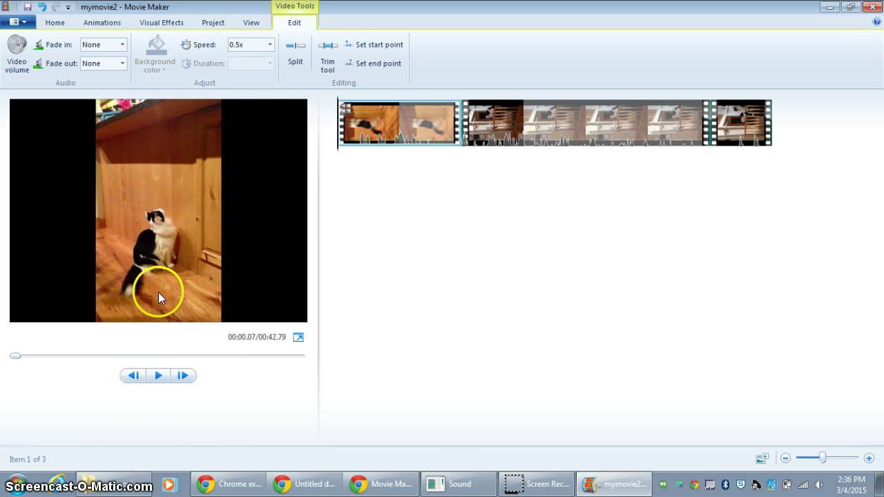
pyautogui.click(158, 375)
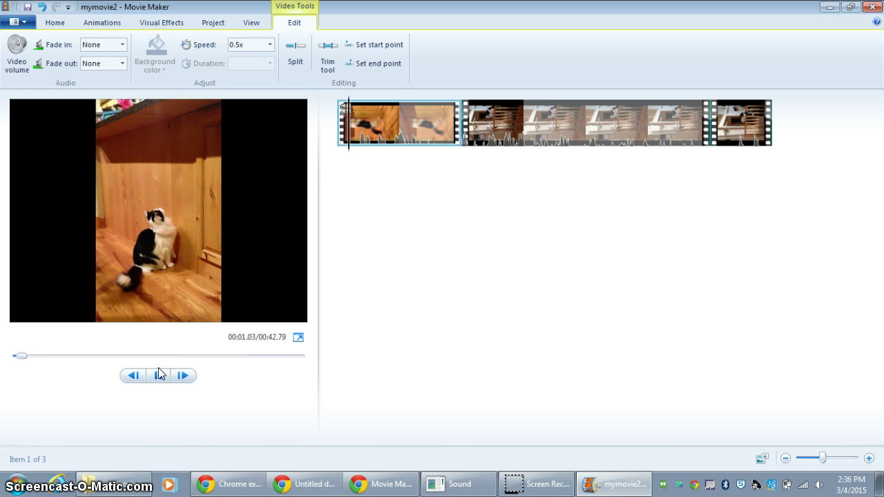
pyautogui.click(158, 375)
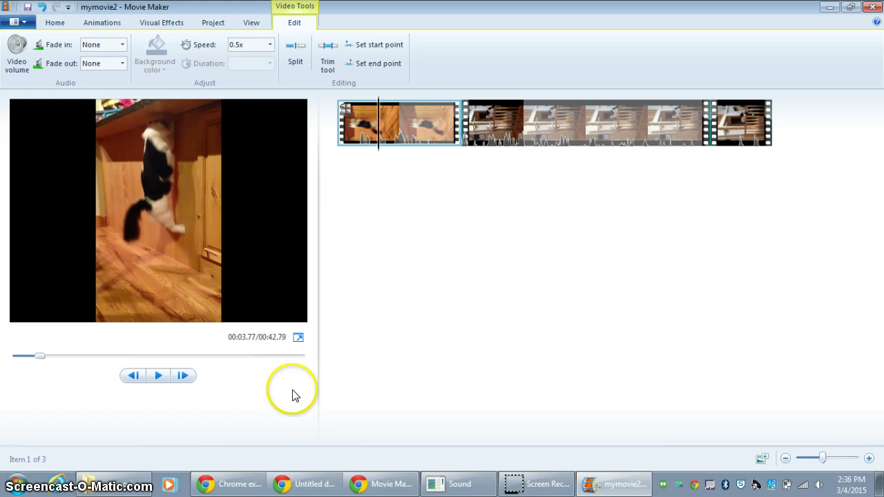
pyautogui.click(553, 134)
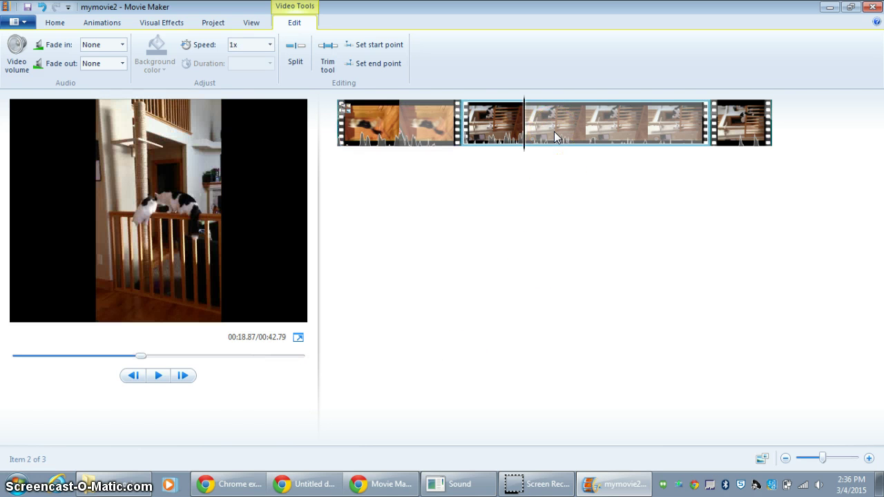
# Step: Speed the second clip up to 4x and preview it, cutting the movie to 20.24 seconds
pyautogui.click(273, 47)
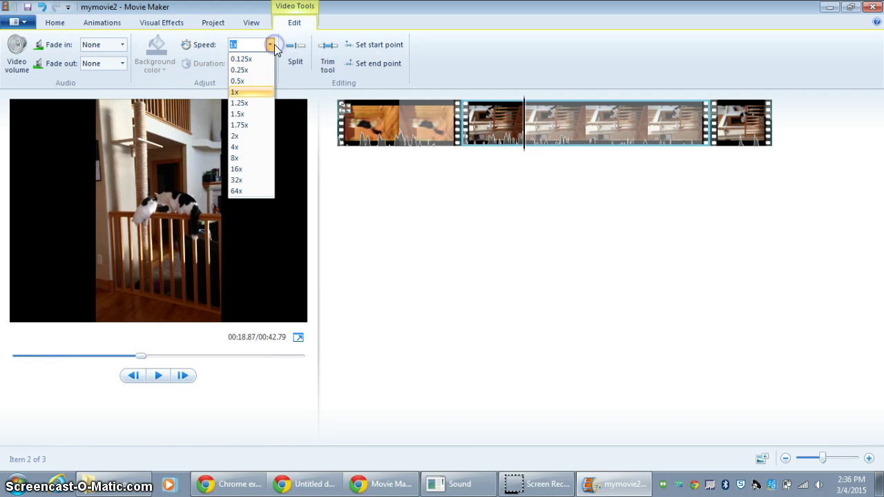
pyautogui.click(247, 148)
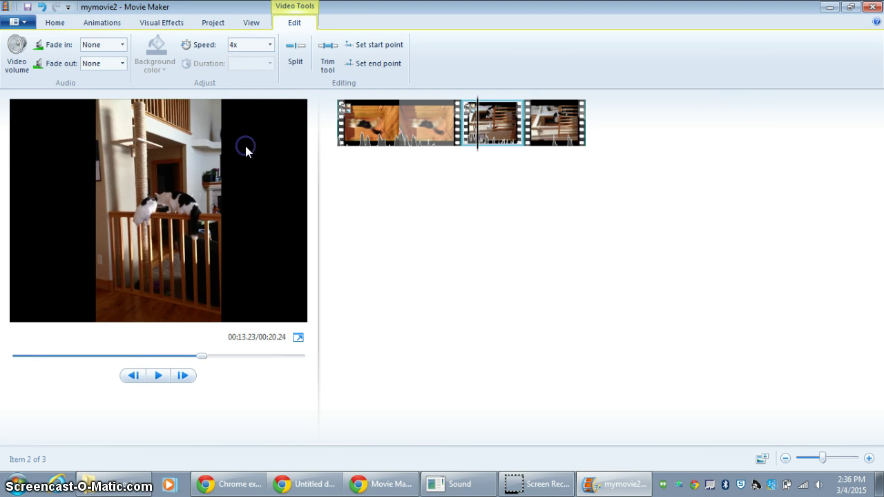
pyautogui.click(158, 377)
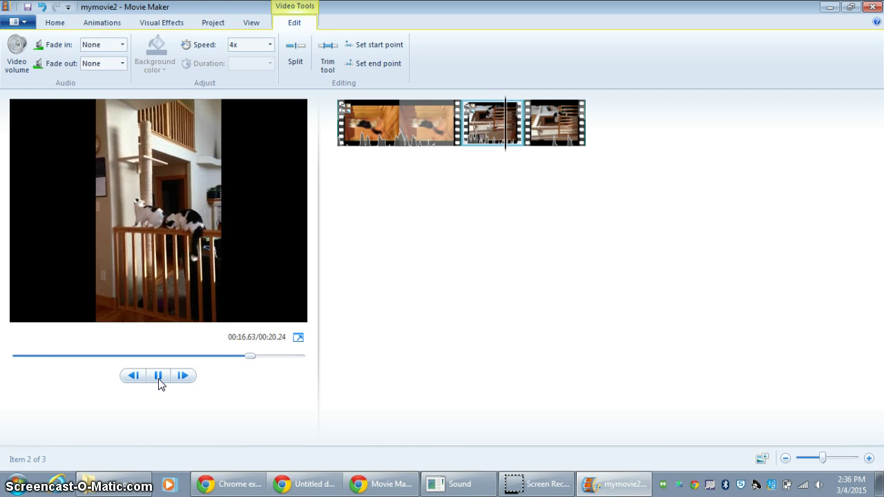
pyautogui.click(159, 380)
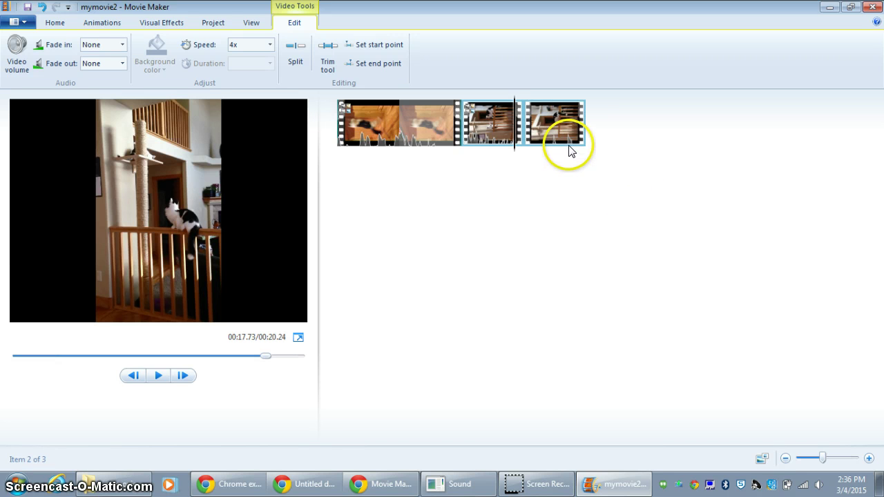
pyautogui.click(57, 24)
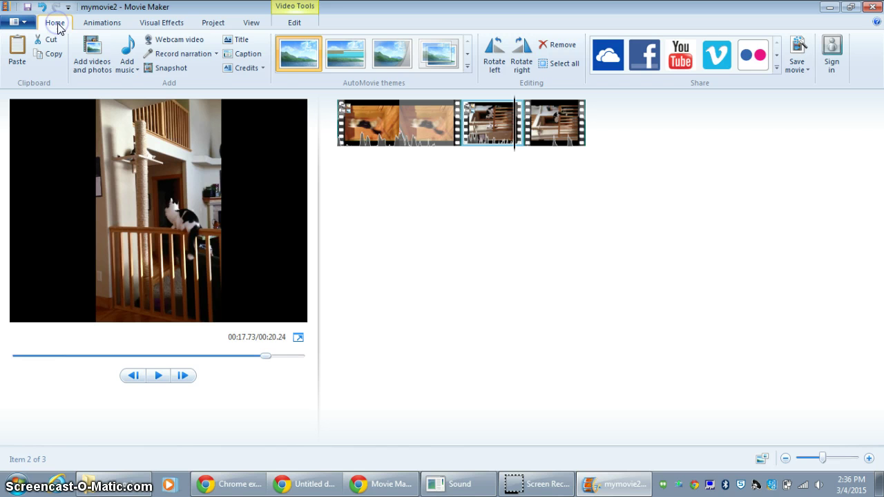
pyautogui.click(426, 138)
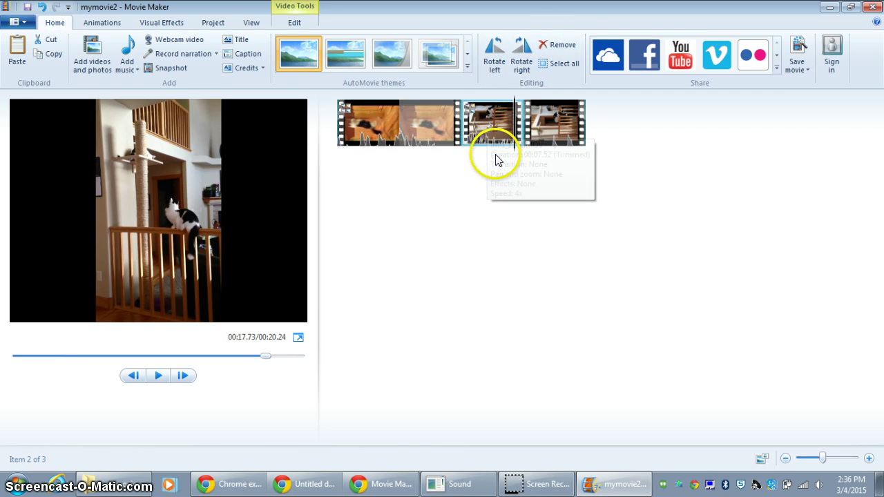
pyautogui.click(348, 62)
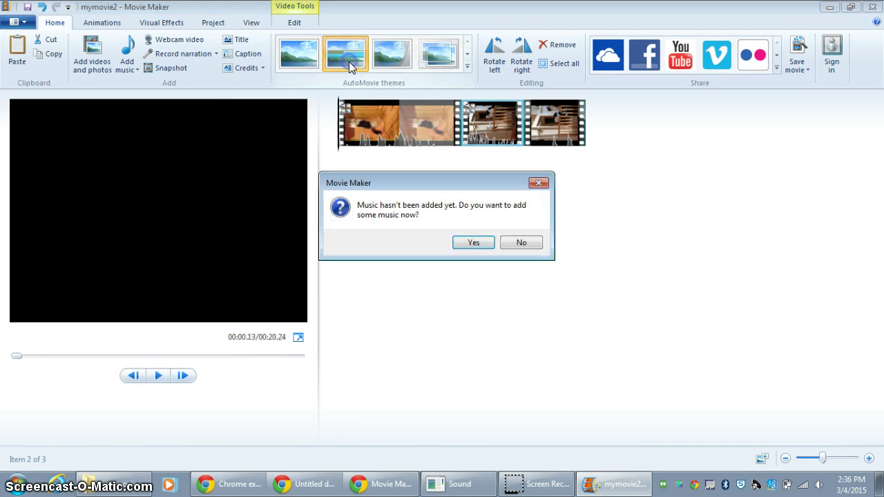
pyautogui.click(522, 243)
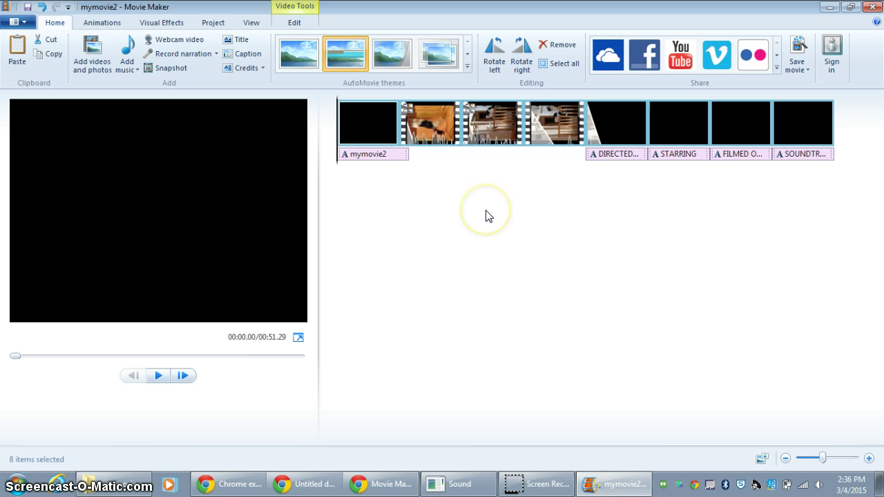
pyautogui.click(375, 49)
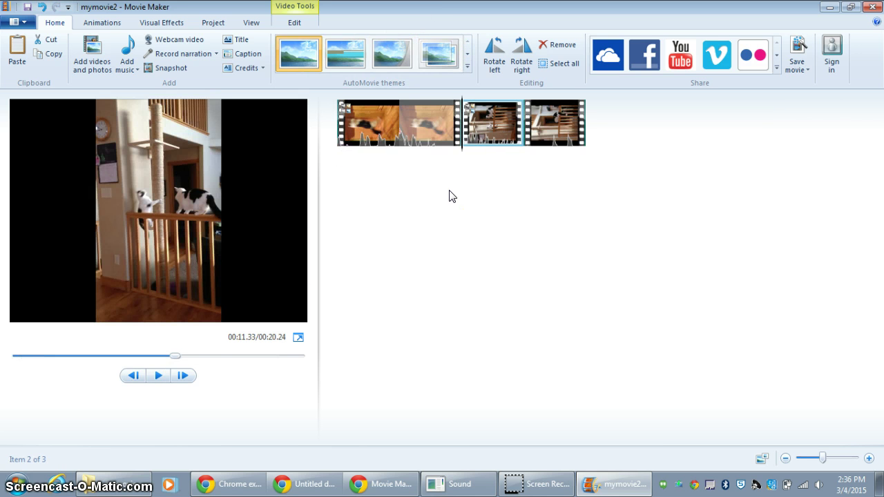
pyautogui.click(483, 221)
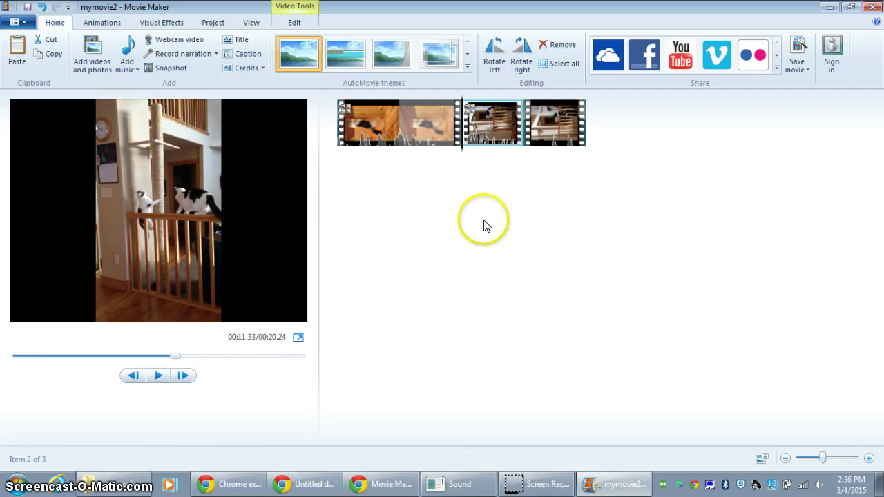
pyautogui.click(381, 144)
pyautogui.click(127, 64)
pyautogui.click(94, 56)
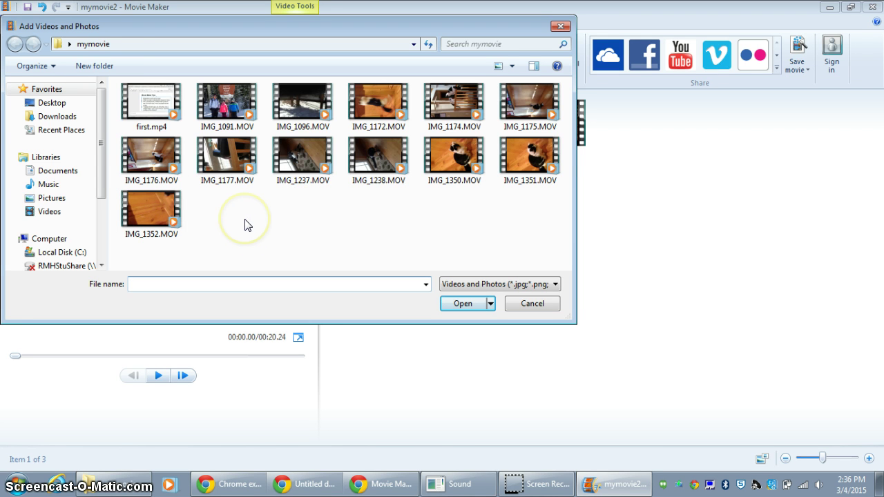
pyautogui.click(52, 198)
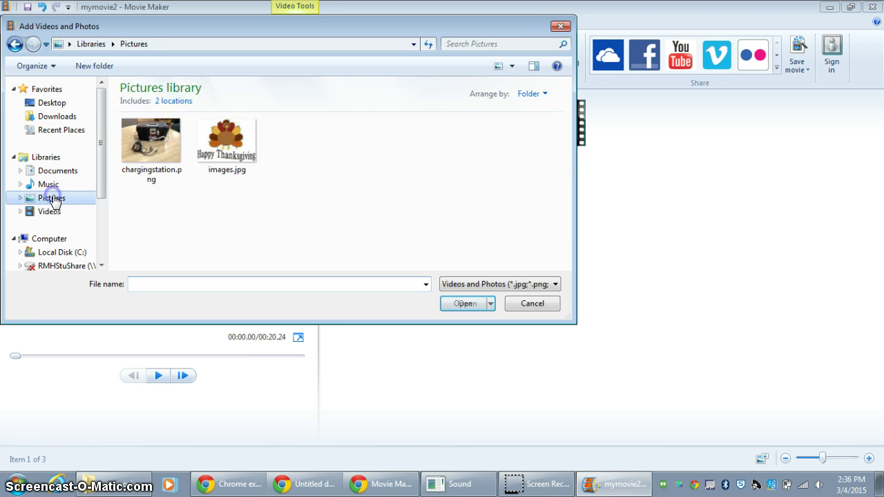
pyautogui.doubleClick(219, 157)
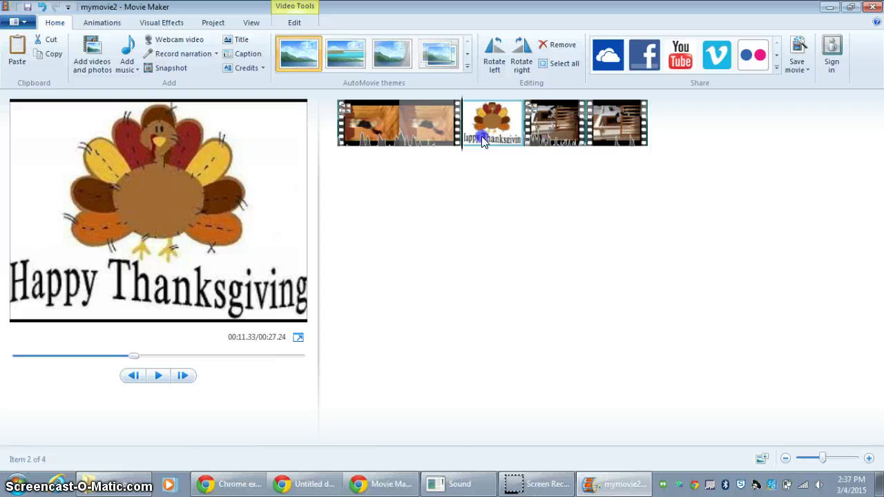
pyautogui.press('Delete')
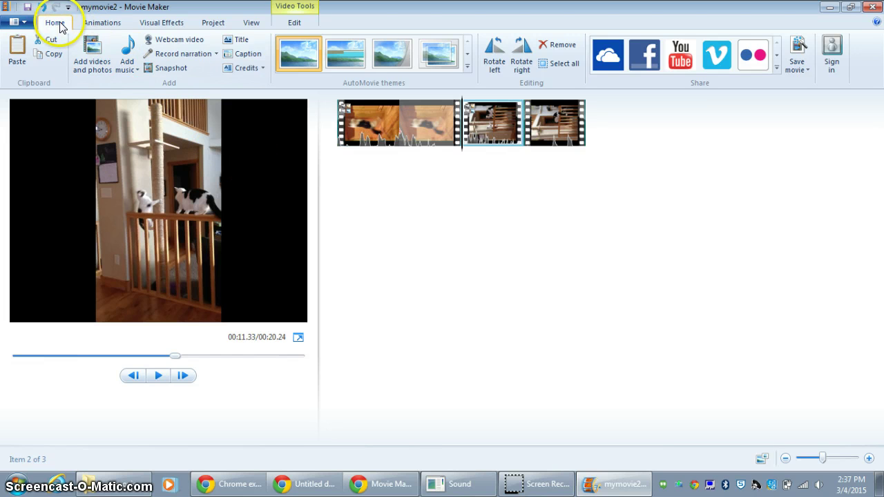
# Step: Insert a 'My Movie' title clip and set its duration to 3 seconds
pyautogui.click(237, 40)
pyautogui.write('My Movie')
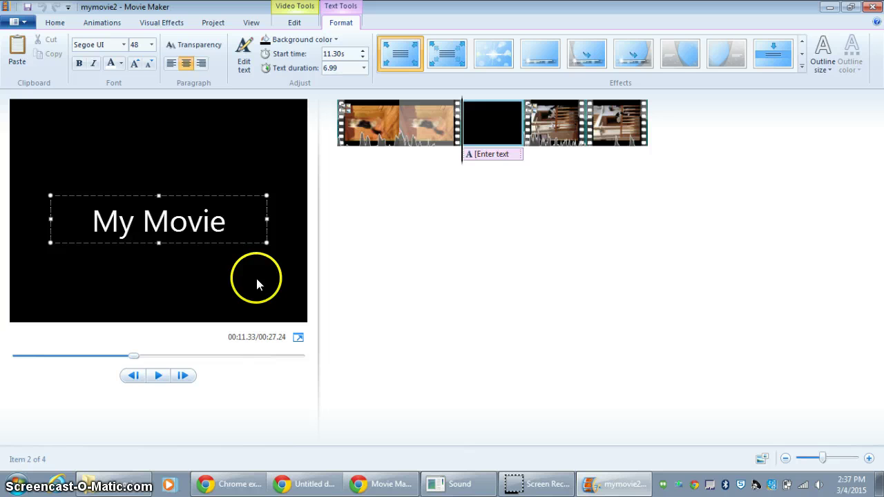
pyautogui.click(185, 172)
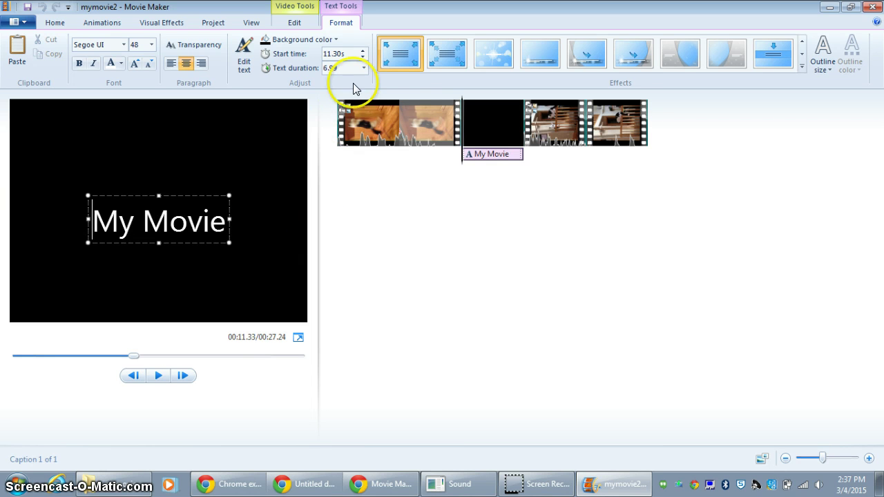
pyautogui.click(231, 296)
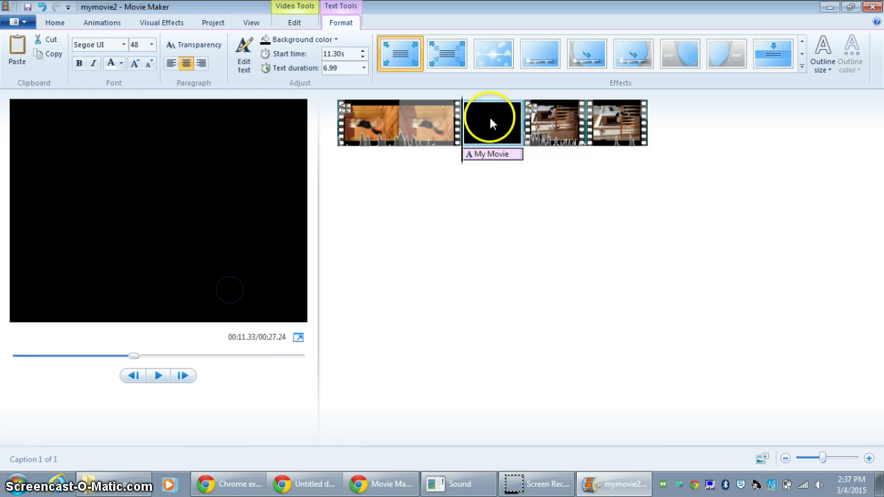
pyautogui.click(489, 119)
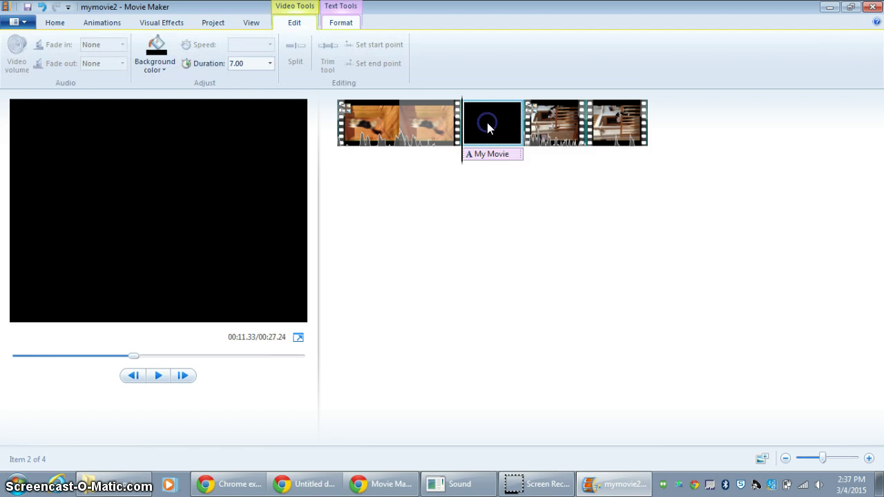
pyautogui.click(247, 65)
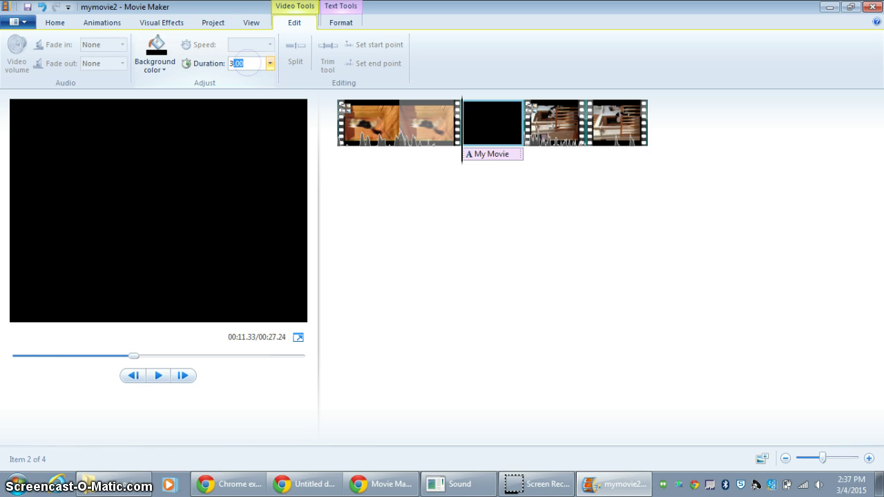
pyautogui.click(431, 239)
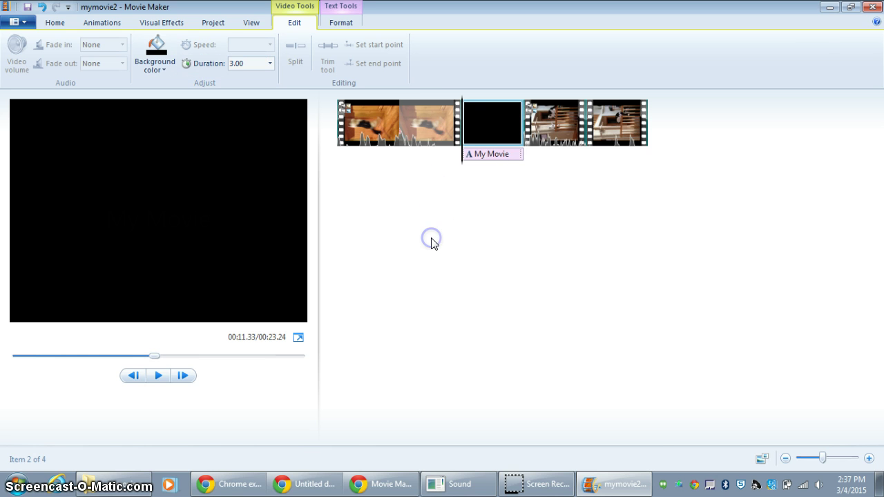
# Step: Set the My Movie caption's text duration to 2 seconds
pyautogui.click(502, 153)
pyautogui.click(205, 218)
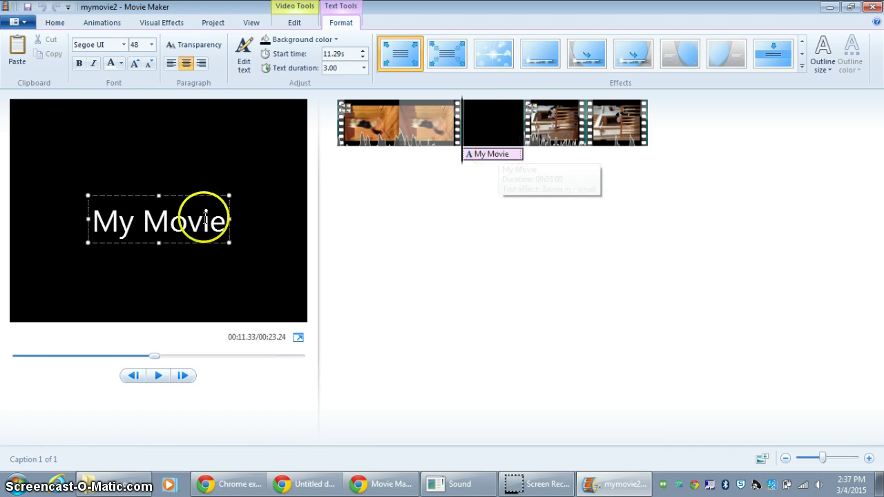
pyautogui.click(203, 210)
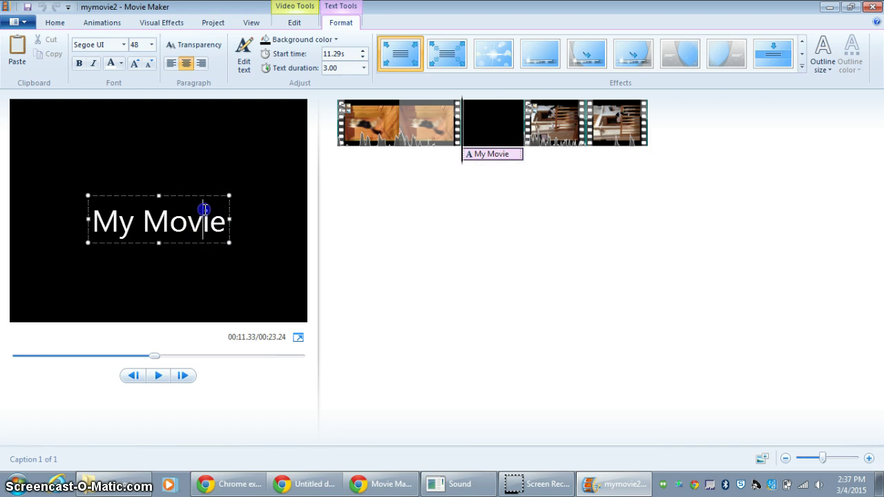
pyautogui.click(340, 68)
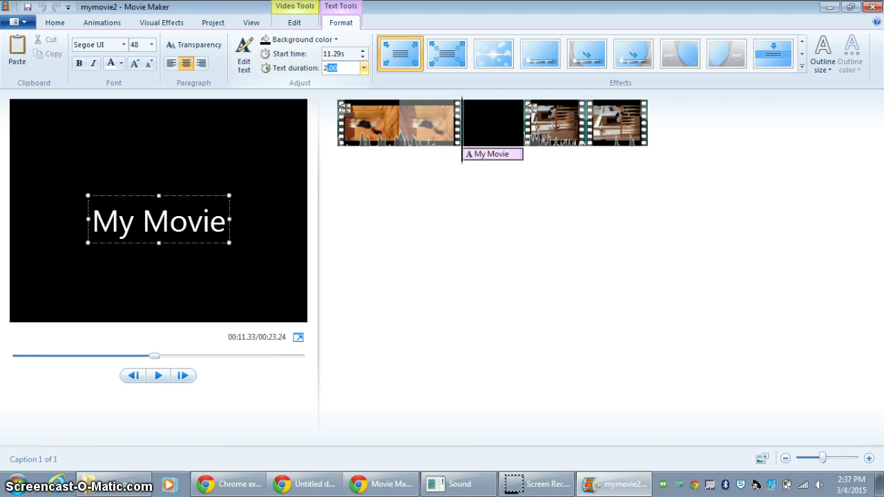
pyautogui.write('2')
pyautogui.press('Return')
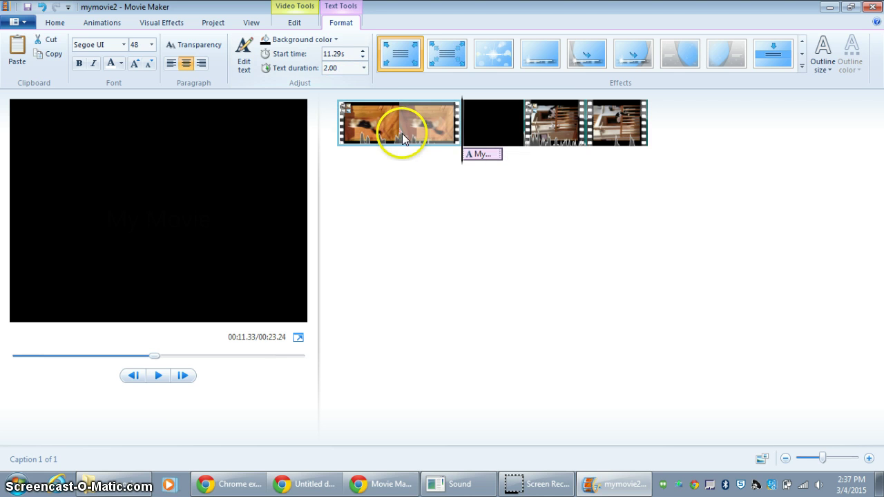
# Step: Move the title clip to the start of the movie and preview the caption
pyautogui.click(501, 136)
pyautogui.moveTo(501, 136); pyautogui.dragTo(355, 137)
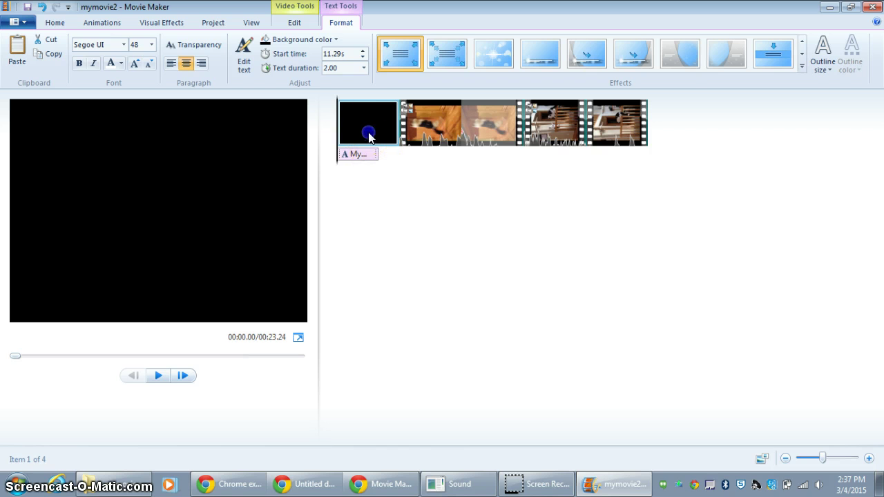
pyautogui.moveTo(14, 357); pyautogui.dragTo(28, 357)
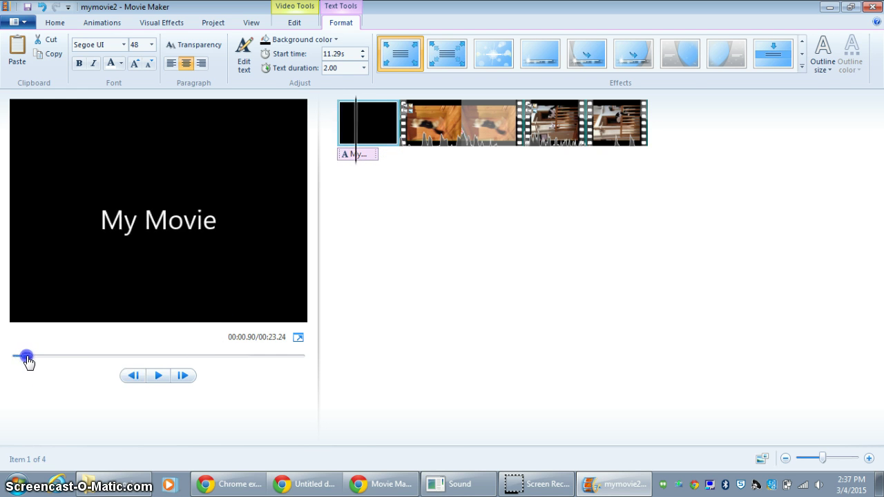
pyautogui.click(112, 230)
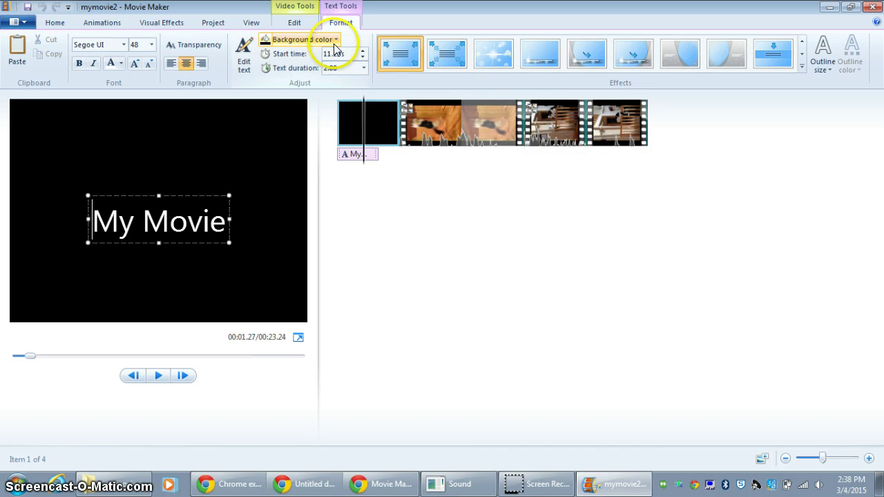
# Step: Delete the fourth clip, leaving a 21.81-second movie
pyautogui.click(619, 135)
pyautogui.click(588, 132)
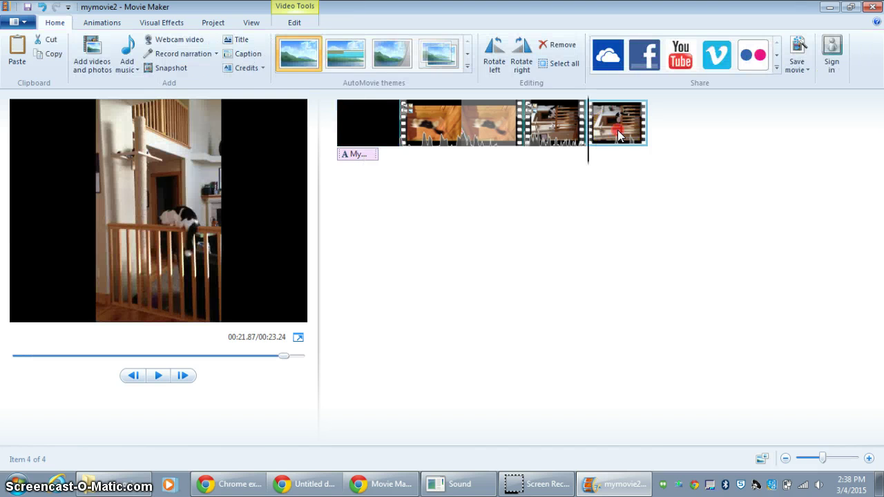
pyautogui.rightClick(589, 131)
pyautogui.click(568, 207)
pyautogui.click(609, 132)
pyautogui.press('Delete')
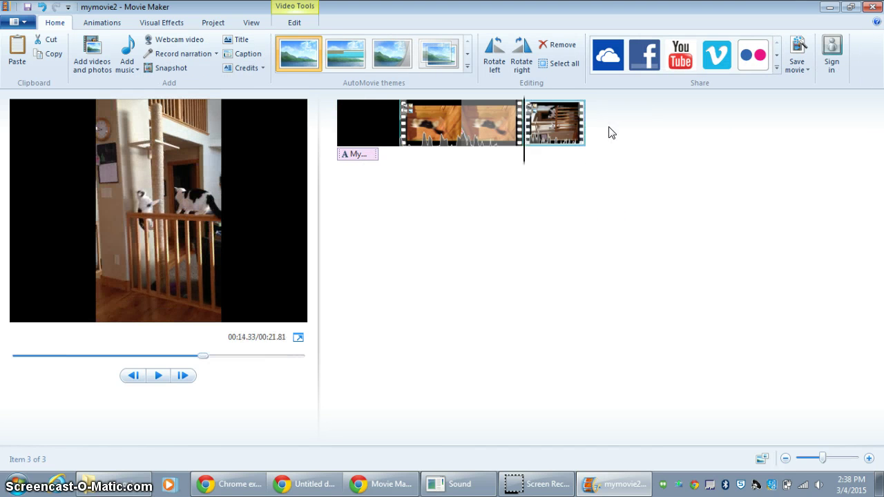
pyautogui.click(472, 137)
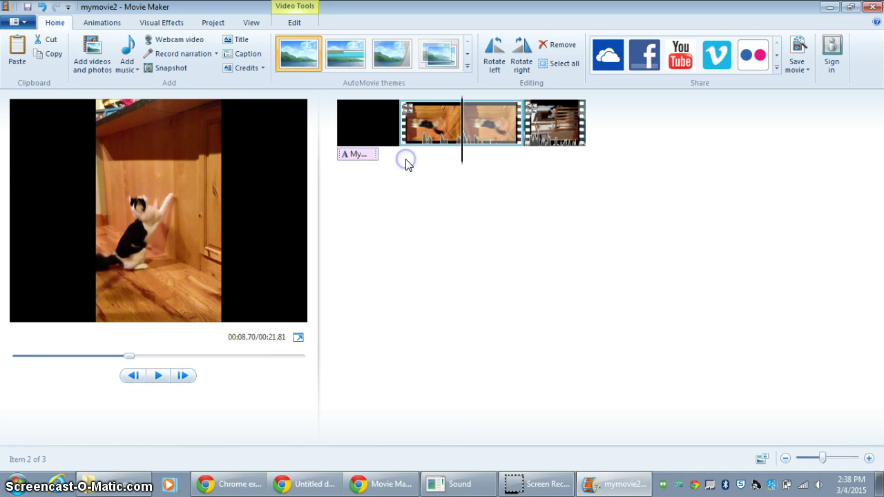
# Step: Add a 'Meet my Cat!' caption to the second cat clip lasting 3.00 seconds
pyautogui.click(243, 55)
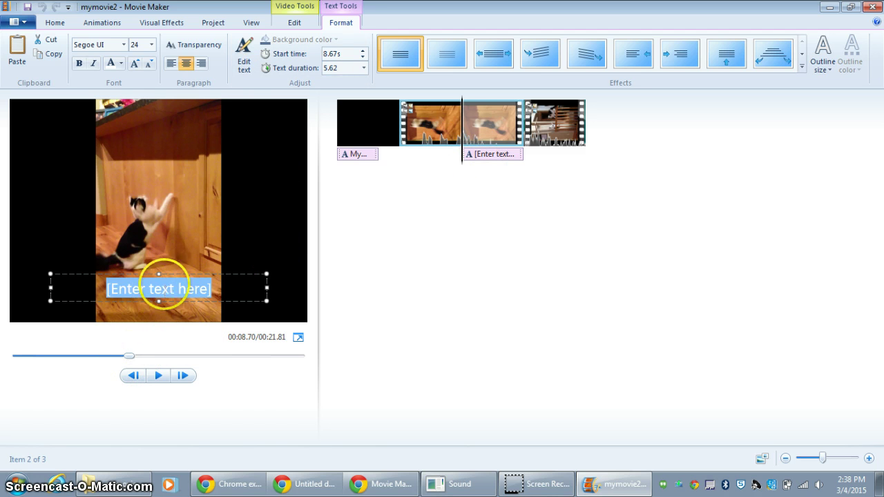
pyautogui.write('Meet my Cat!')
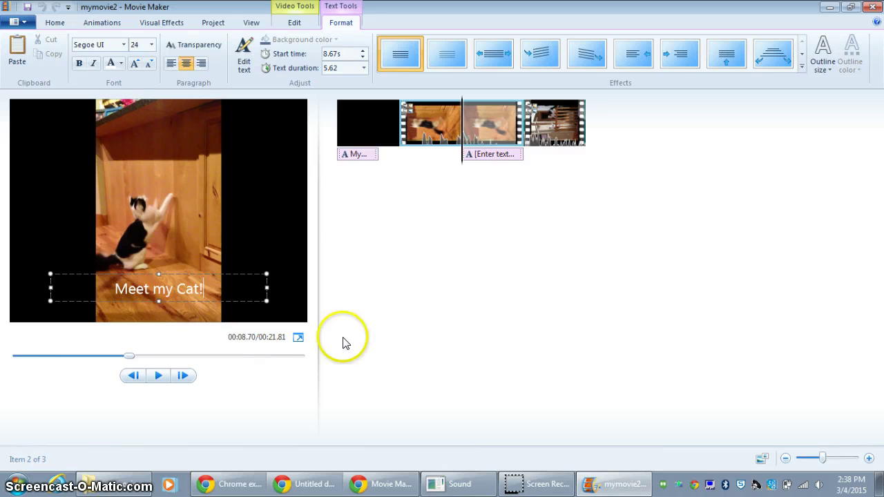
pyautogui.click(425, 254)
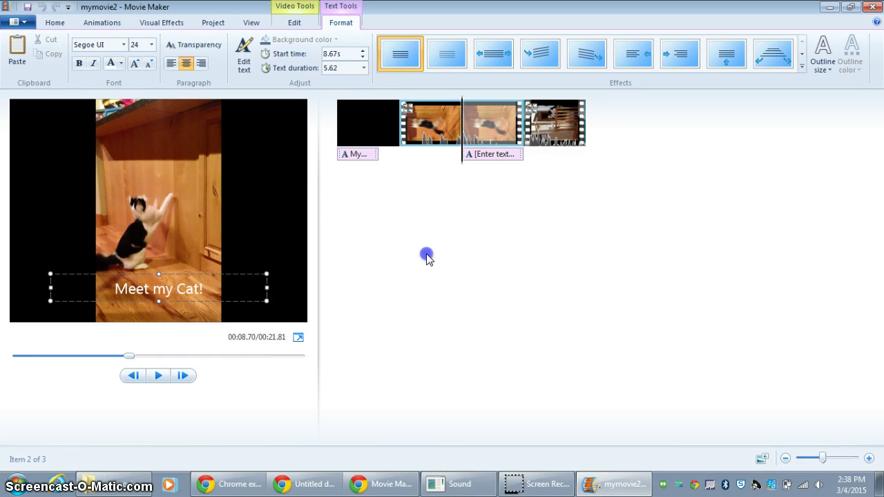
pyautogui.click(507, 159)
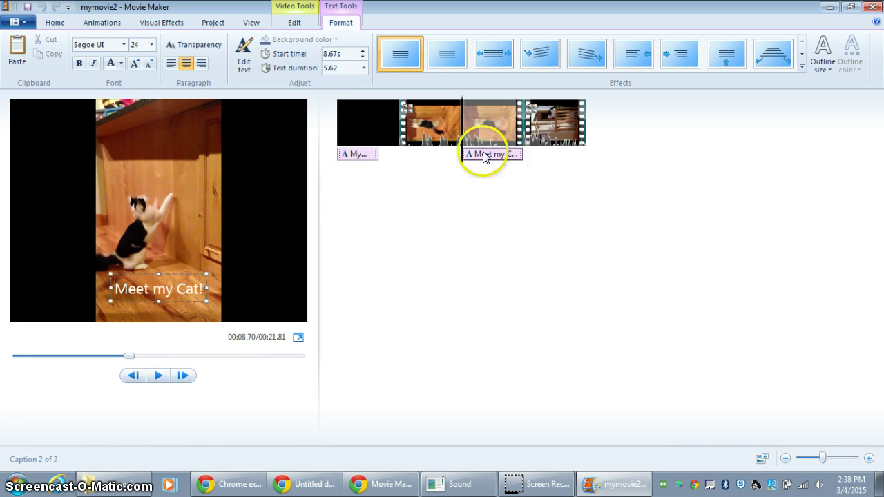
pyautogui.click(350, 69)
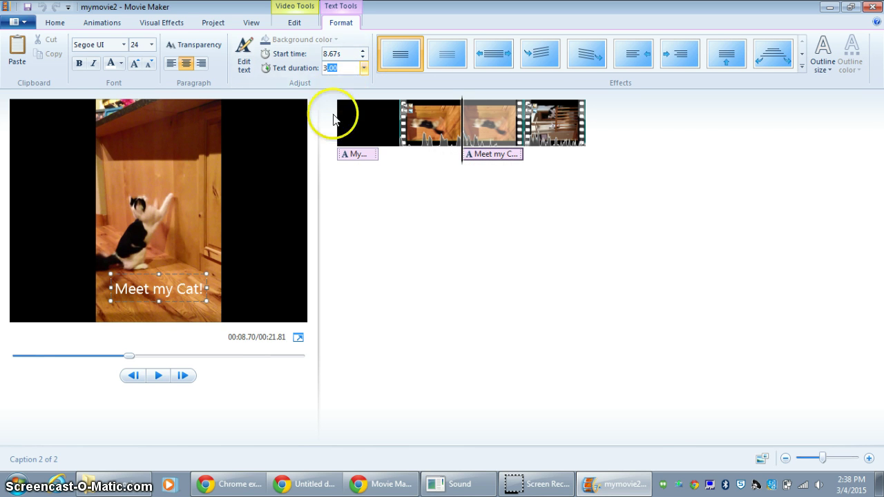
pyautogui.click(418, 207)
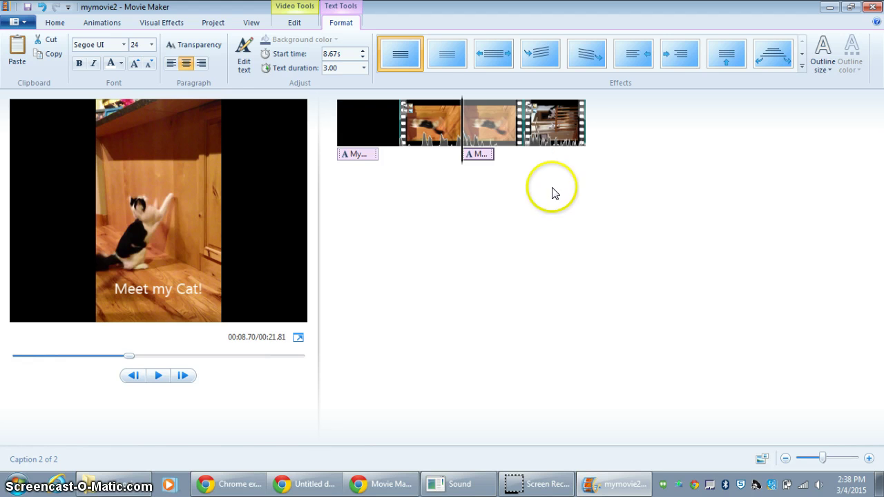
# Step: Try text effects on the 'My Movie' title and keep the third effect
pyautogui.click(351, 160)
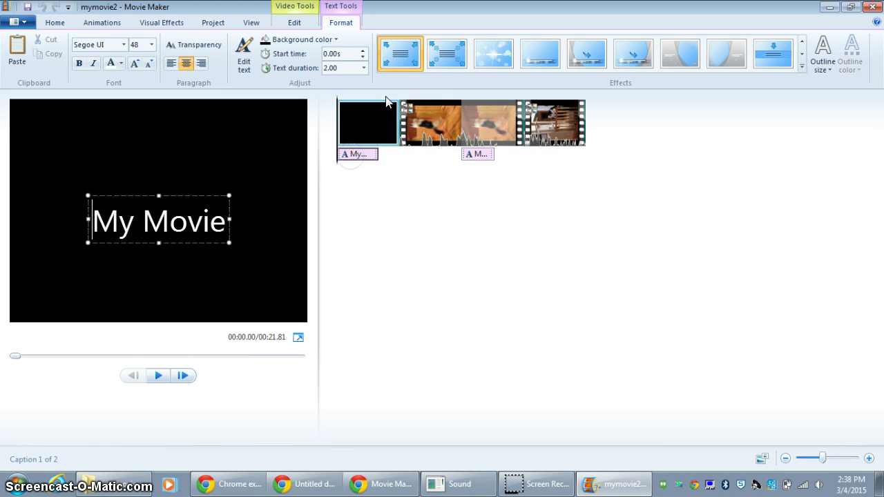
pyautogui.click(406, 57)
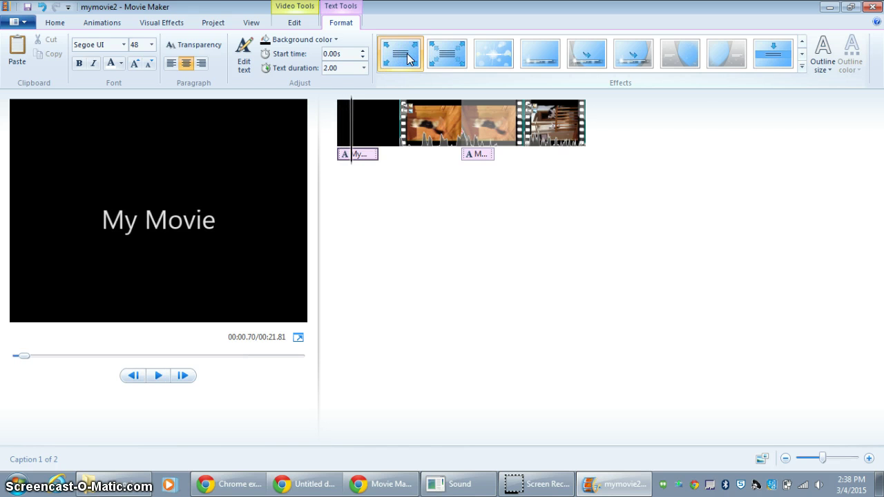
pyautogui.click(450, 53)
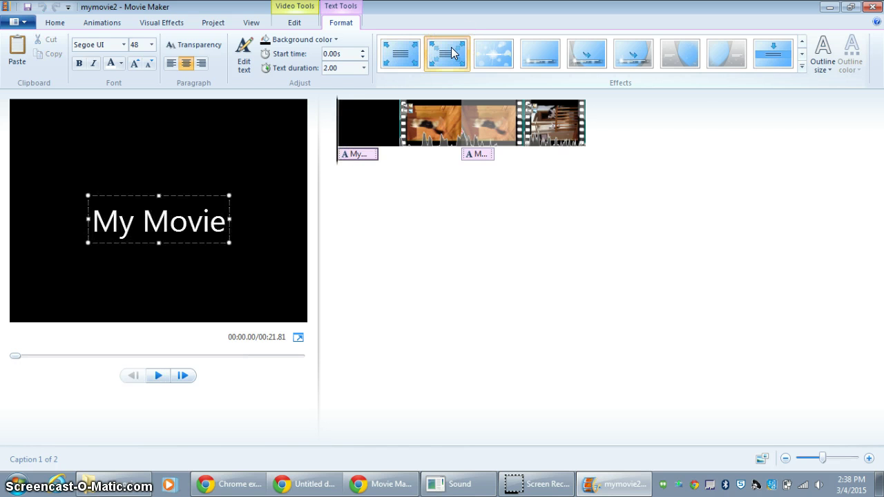
pyautogui.click(499, 62)
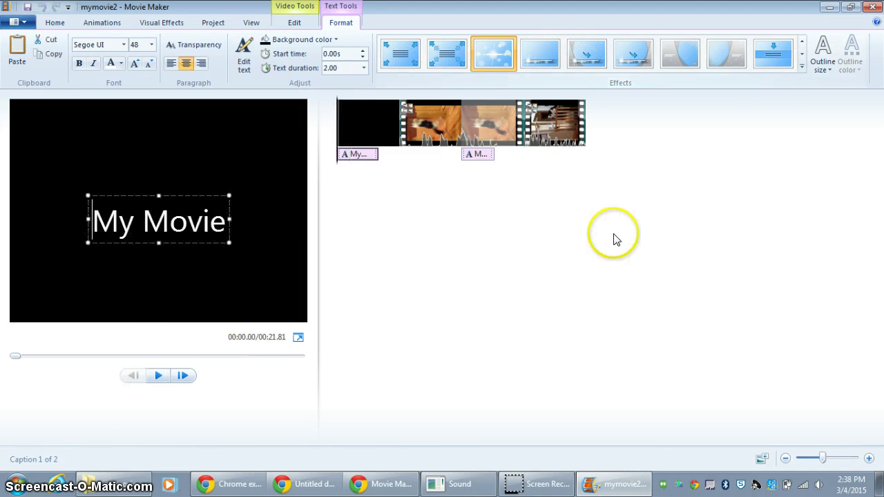
pyautogui.click(801, 56)
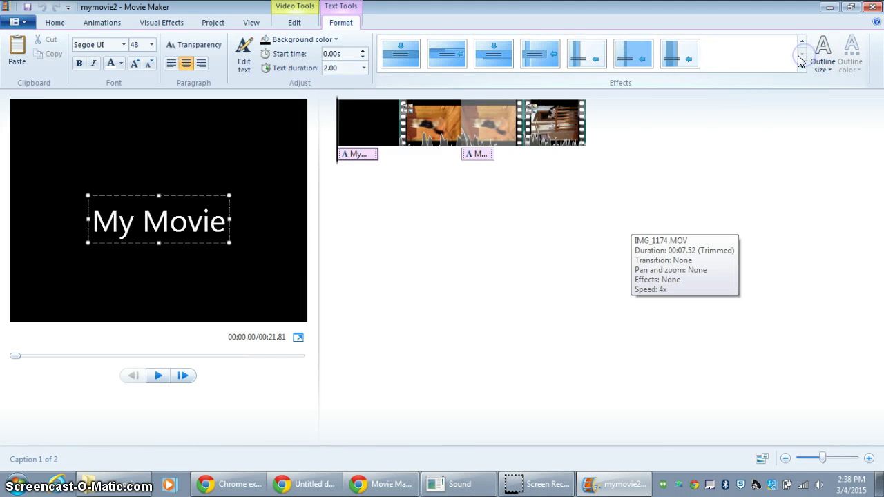
pyautogui.click(55, 23)
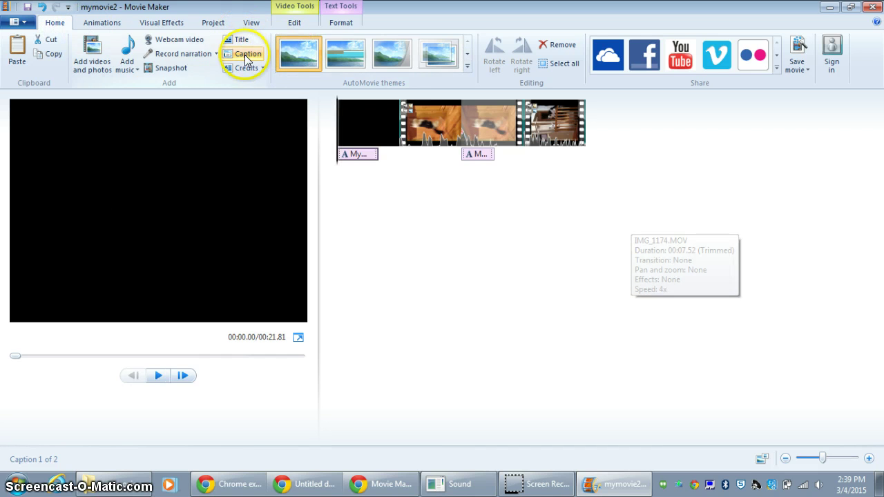
# Step: Apply the Blur transition with a 1.00-second duration to all clips
pyautogui.click(103, 22)
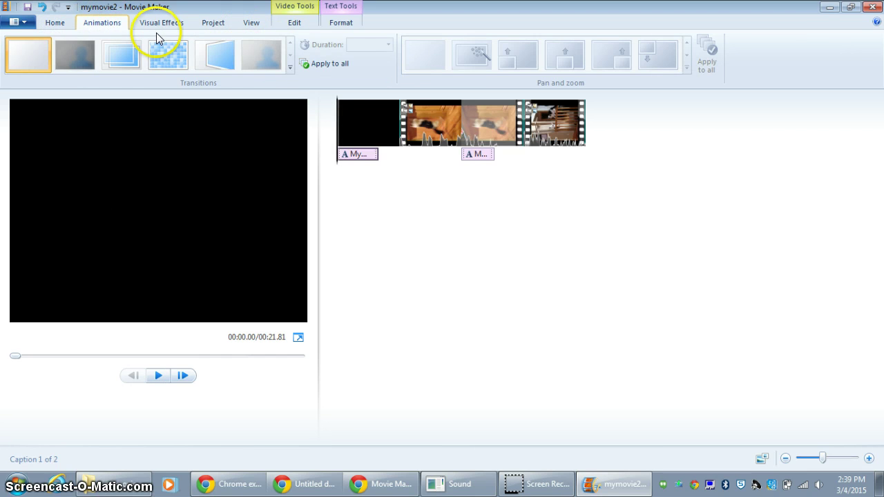
pyautogui.click(184, 62)
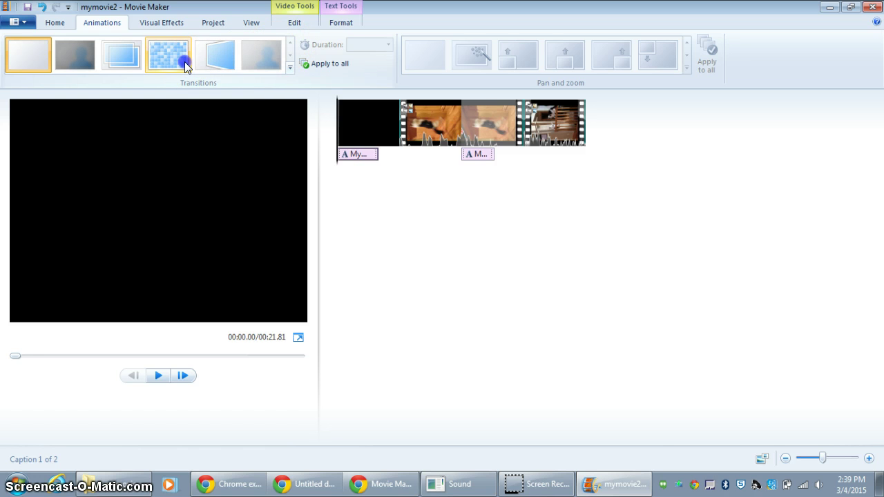
pyautogui.click(443, 106)
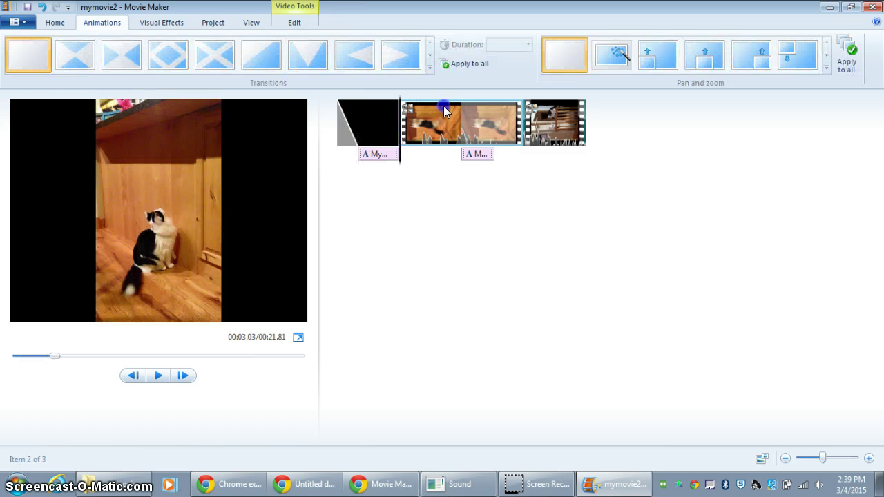
pyautogui.click(429, 56)
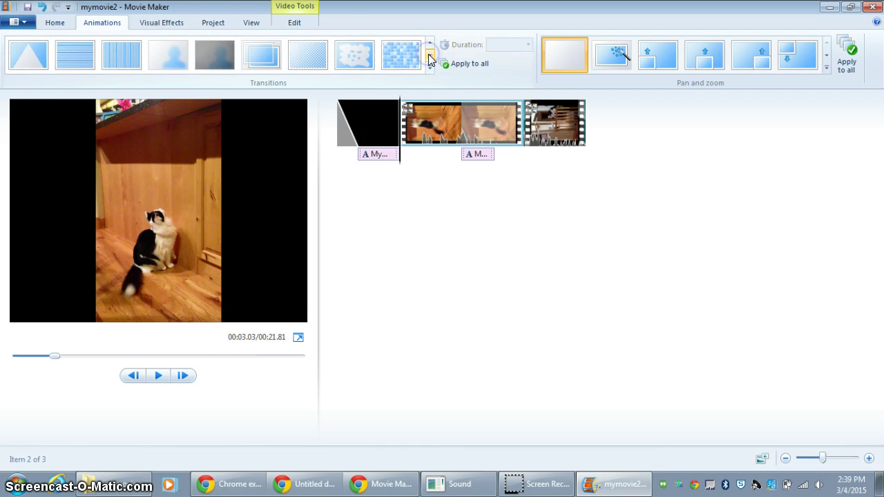
pyautogui.click(183, 54)
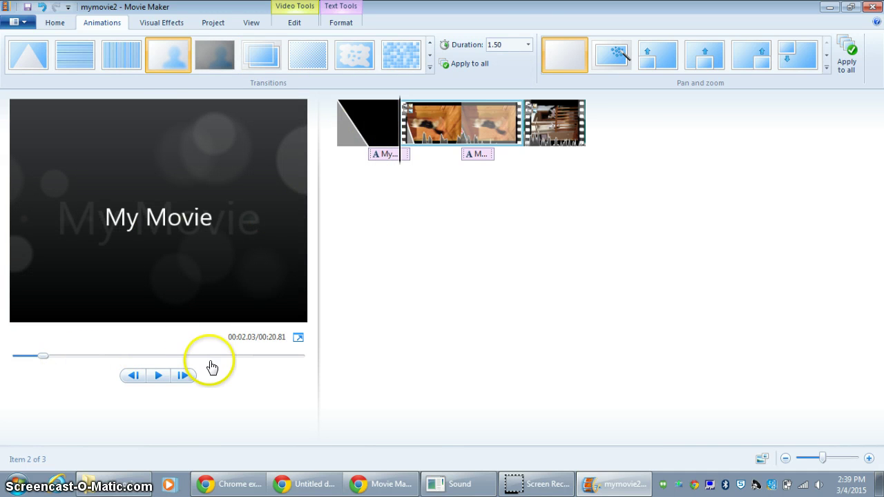
pyautogui.click(507, 46)
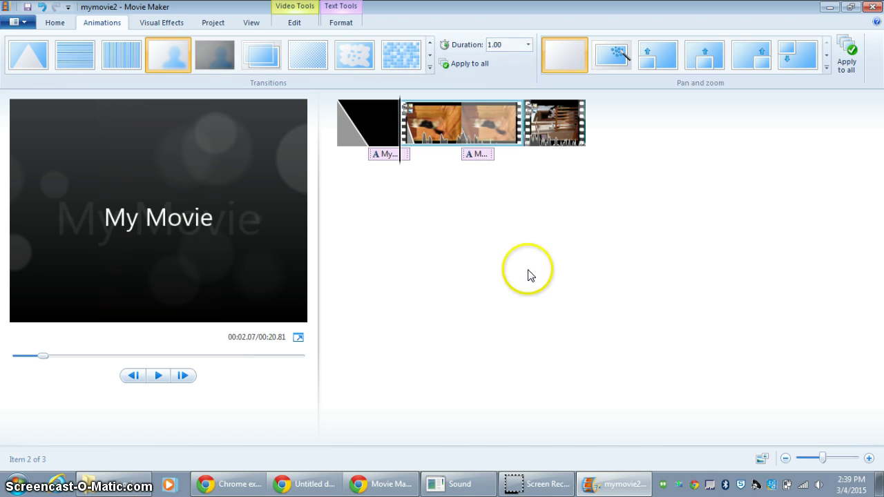
pyautogui.click(477, 64)
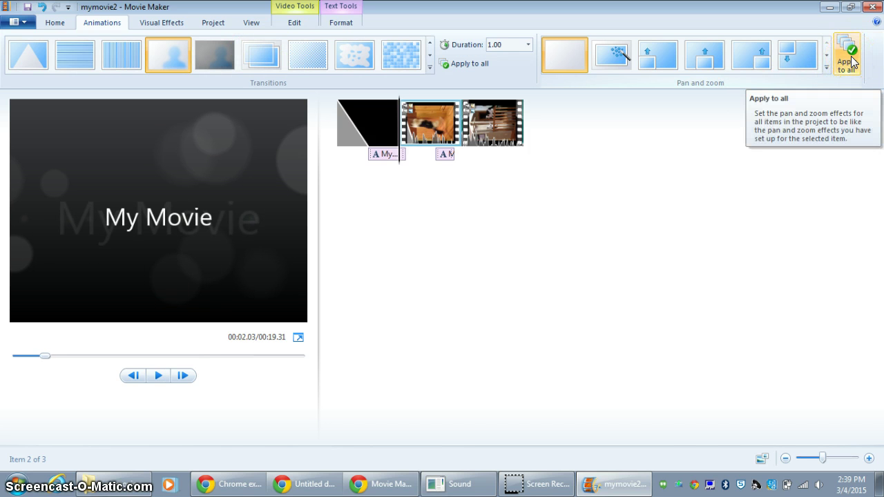
# Step: Record an 11-second voice narration from the movie's start and save it as a .wma file
pyautogui.click(54, 23)
pyautogui.click(103, 58)
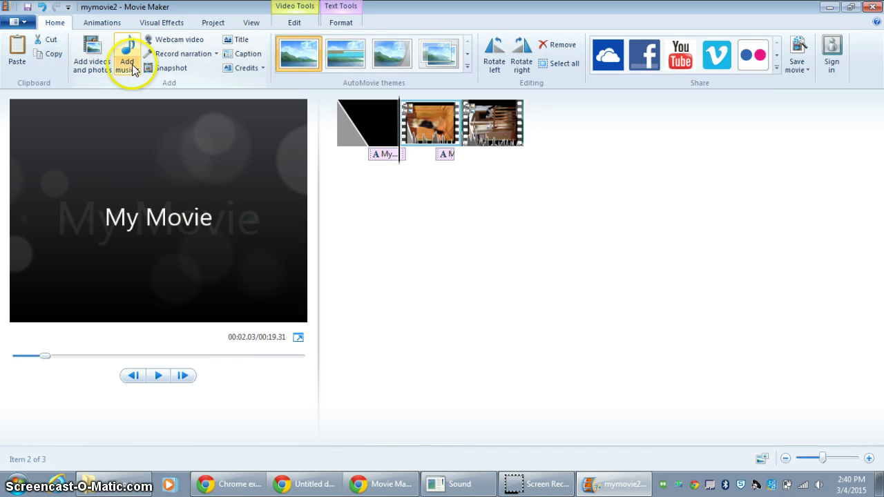
pyautogui.moveTo(44, 356); pyautogui.dragTo(12, 356)
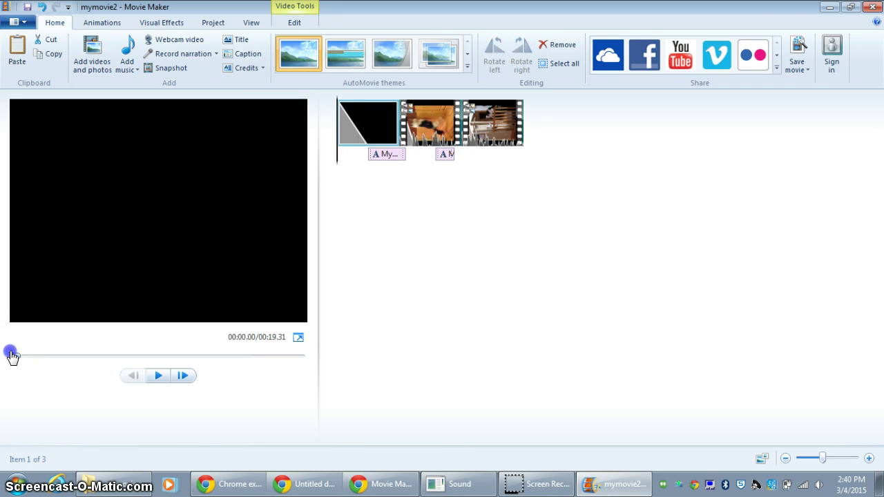
pyautogui.click(190, 53)
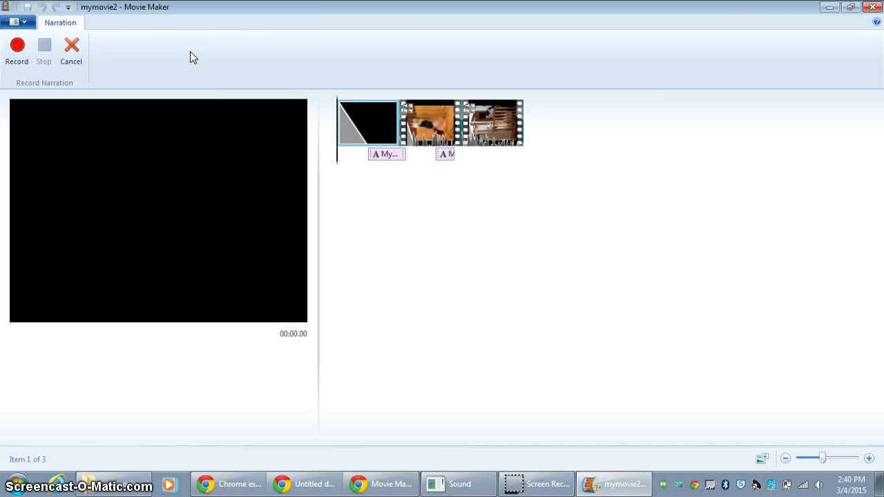
pyautogui.click(22, 51)
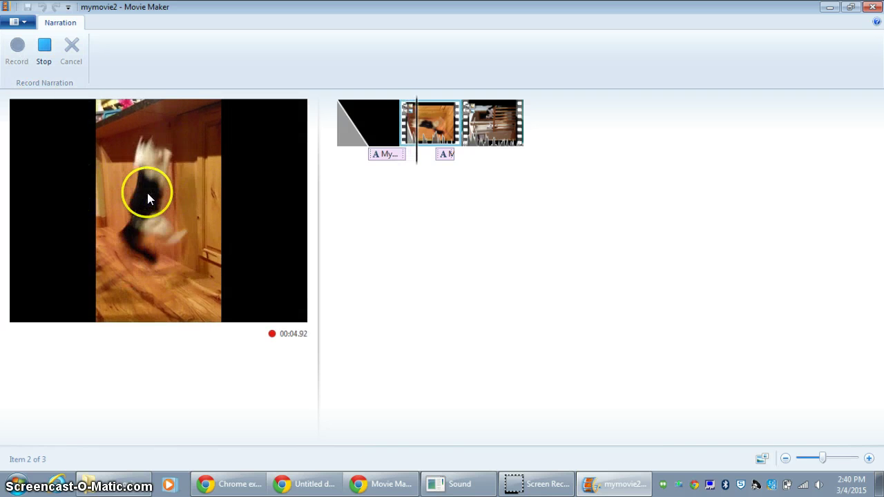
pyautogui.click(163, 193)
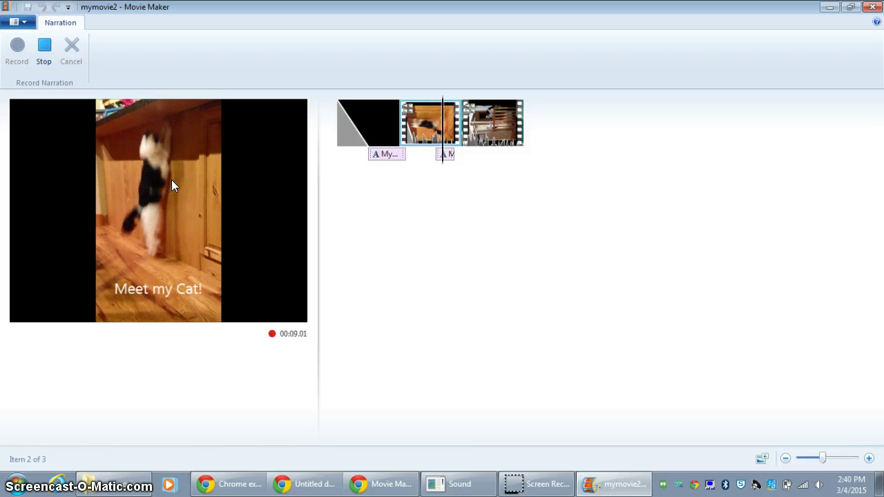
pyautogui.click(45, 47)
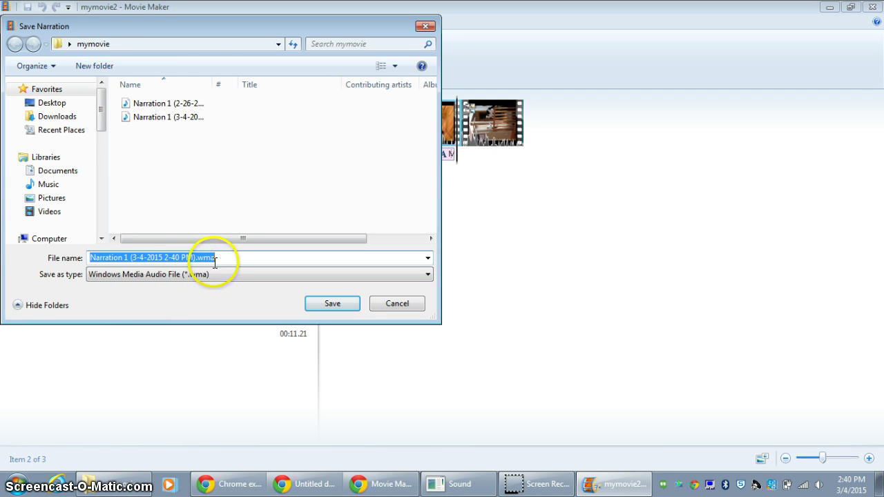
pyautogui.click(345, 311)
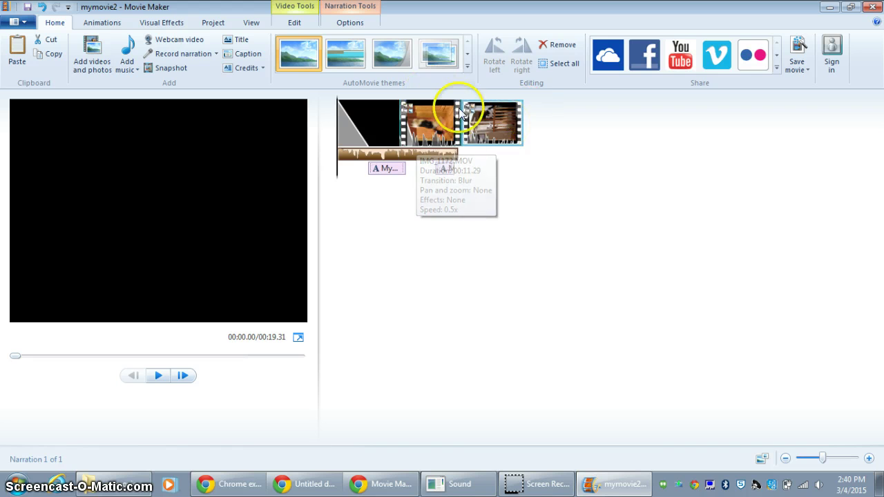
# Step: Turn up the narration clip's volume with the Narration volume slider
pyautogui.click(406, 161)
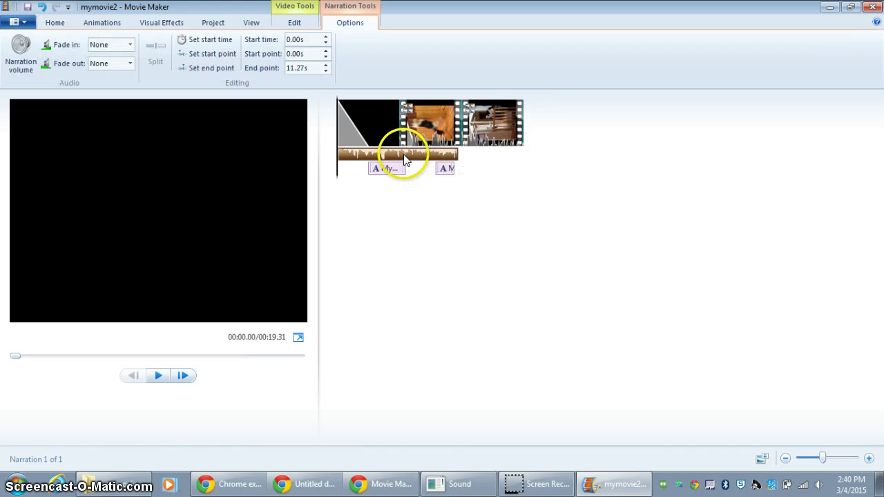
pyautogui.click(19, 45)
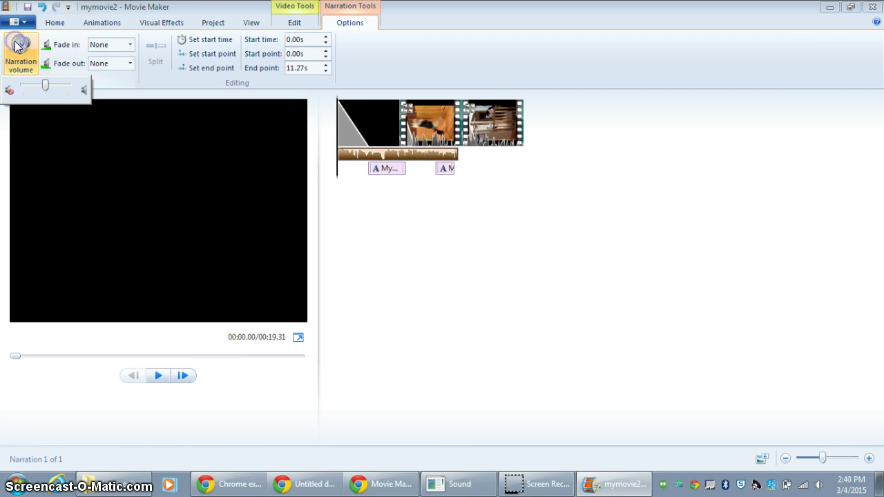
pyautogui.click(46, 89)
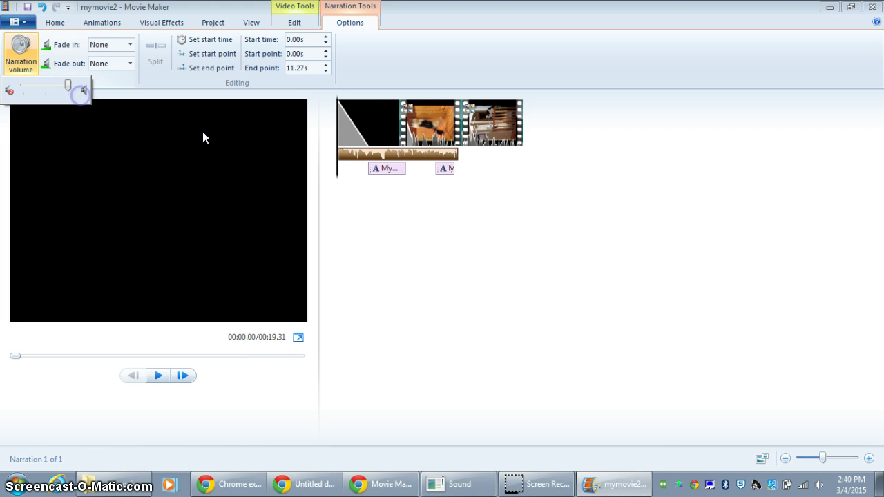
pyautogui.click(433, 248)
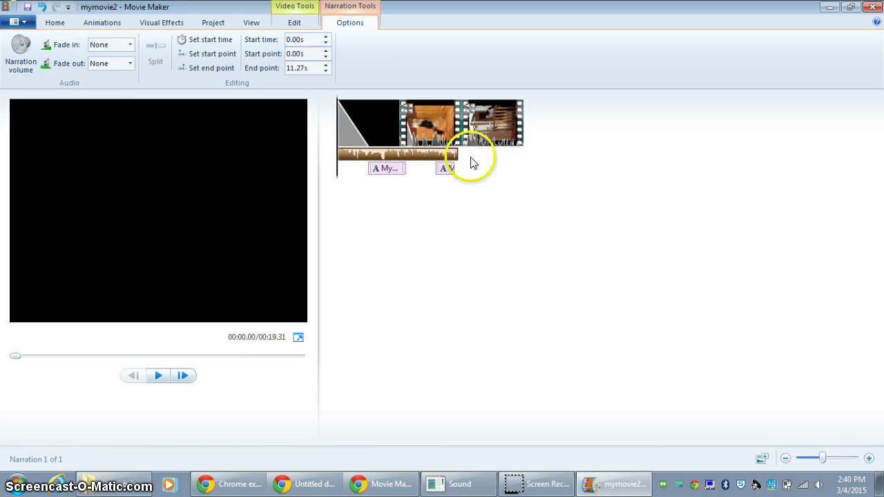
# Step: Trim the first 2 seconds off the narration clip's start point
pyautogui.click(52, 22)
pyautogui.click(343, 155)
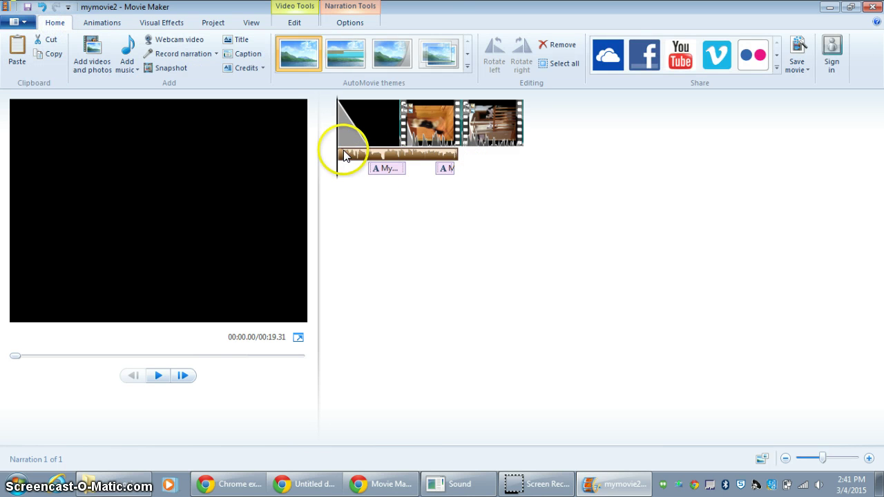
pyautogui.click(343, 154)
pyautogui.click(314, 53)
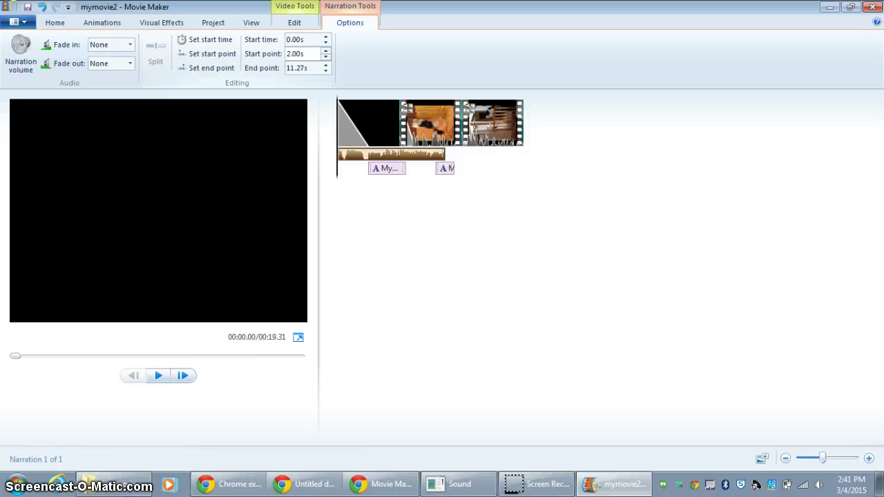
pyautogui.click(383, 250)
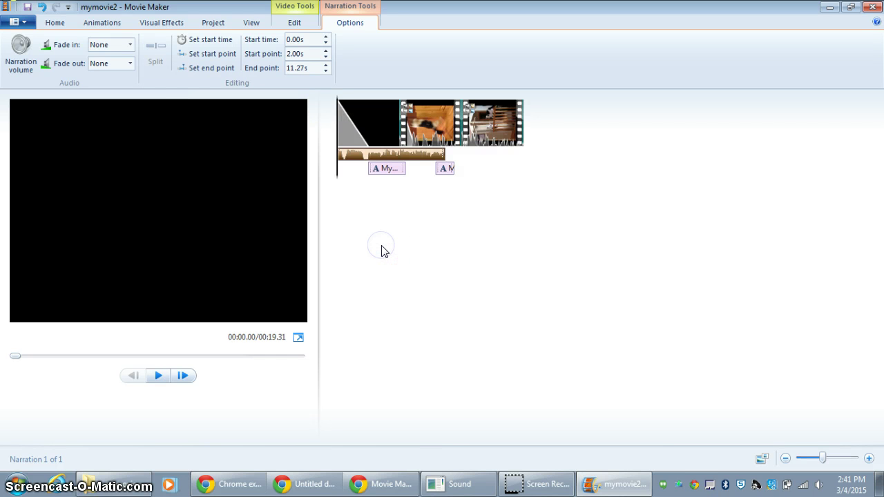
# Step: Move the narration clip to start at 11.79 s under the last video clip
pyautogui.click(355, 156)
pyautogui.moveTo(404, 170); pyautogui.dragTo(462, 161)
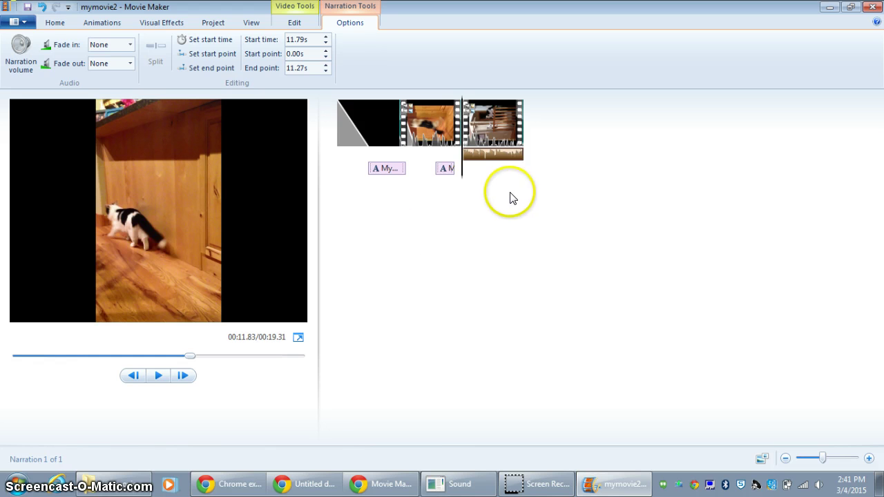
pyautogui.click(345, 155)
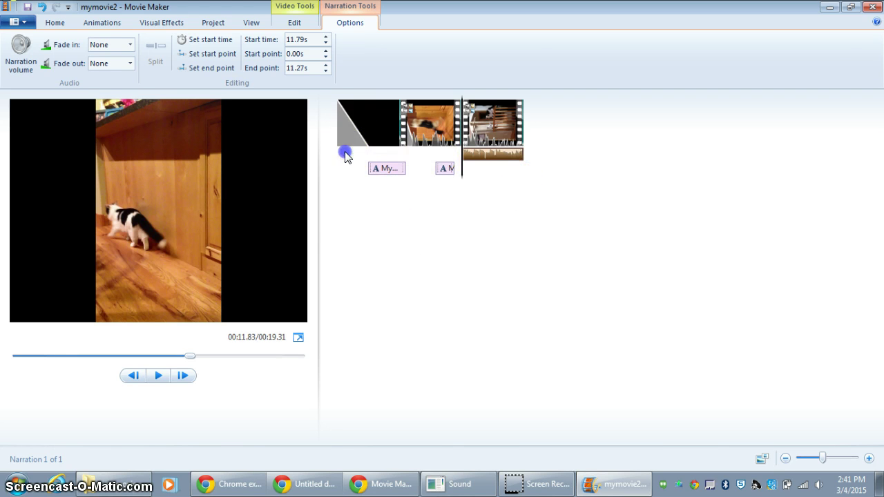
# Step: Open the Add music choices, then switch to the Google Slides tips presentation
pyautogui.click(54, 22)
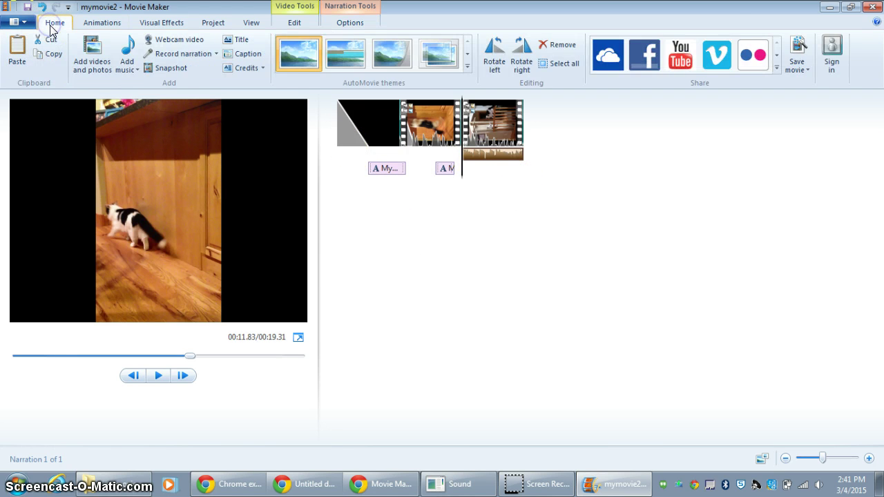
pyautogui.click(128, 74)
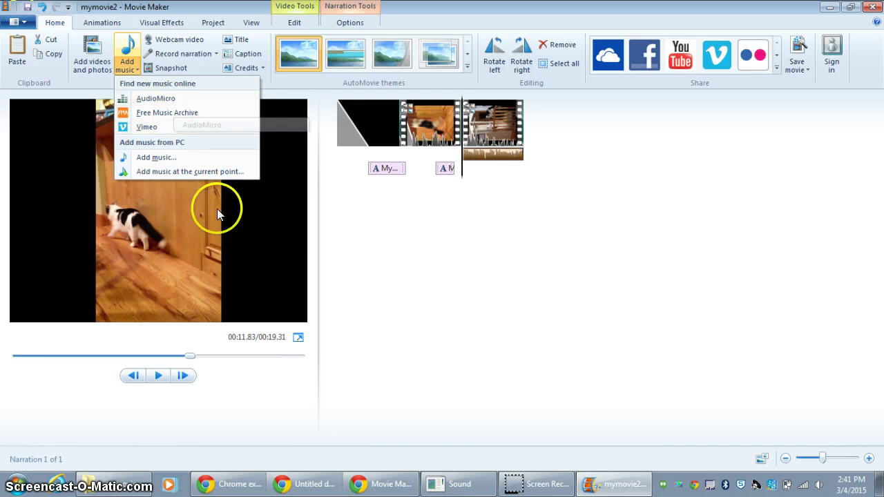
pyautogui.click(376, 485)
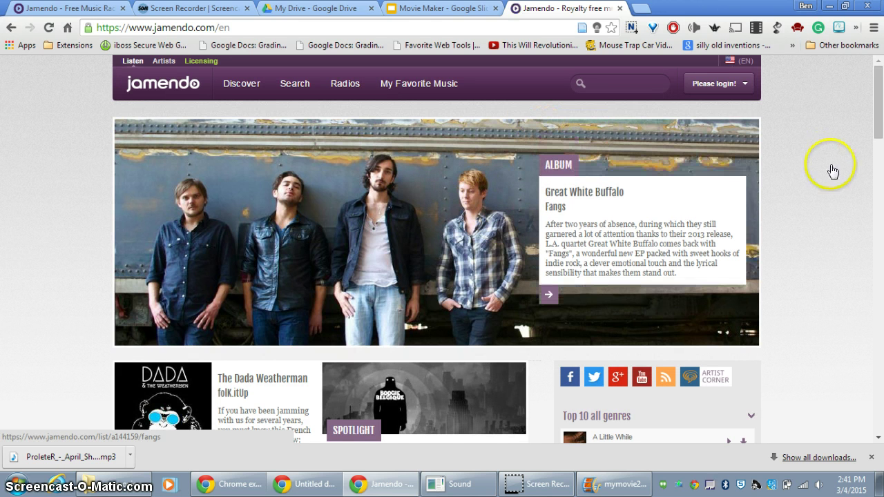
# Step: Go to Jamendo's radio stations page and start playing the Jazz Radio station
pyautogui.moveTo(879, 90); pyautogui.dragTo(881, 69)
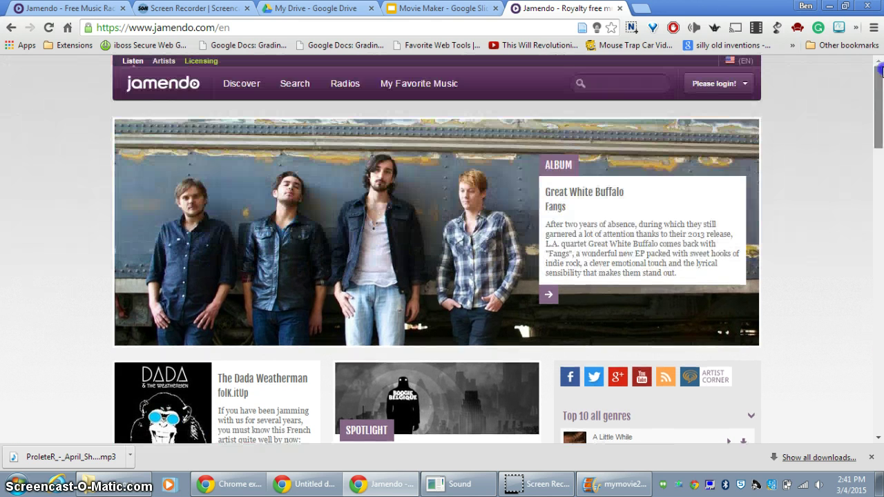
pyautogui.click(345, 84)
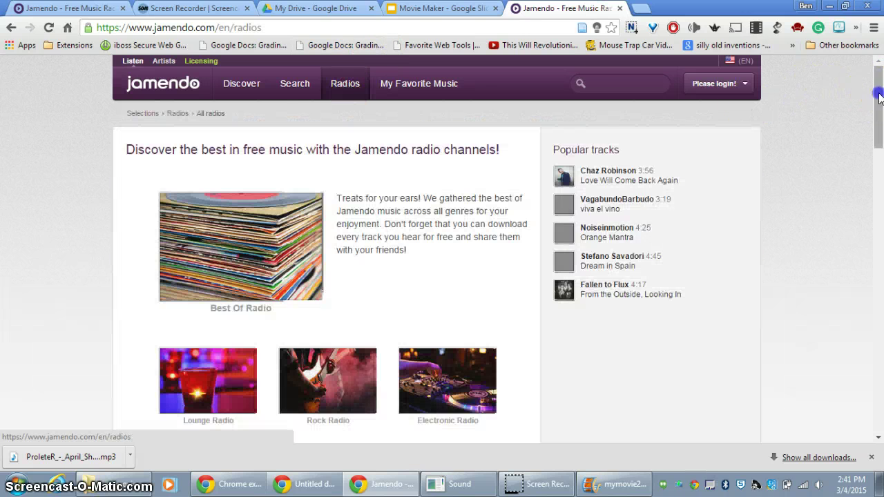
pyautogui.moveTo(880, 96); pyautogui.dragTo(881, 154)
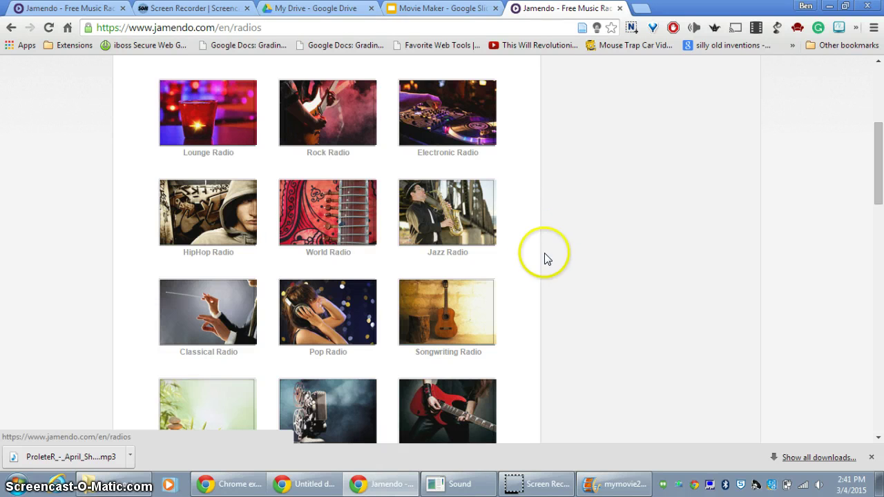
pyautogui.click(457, 221)
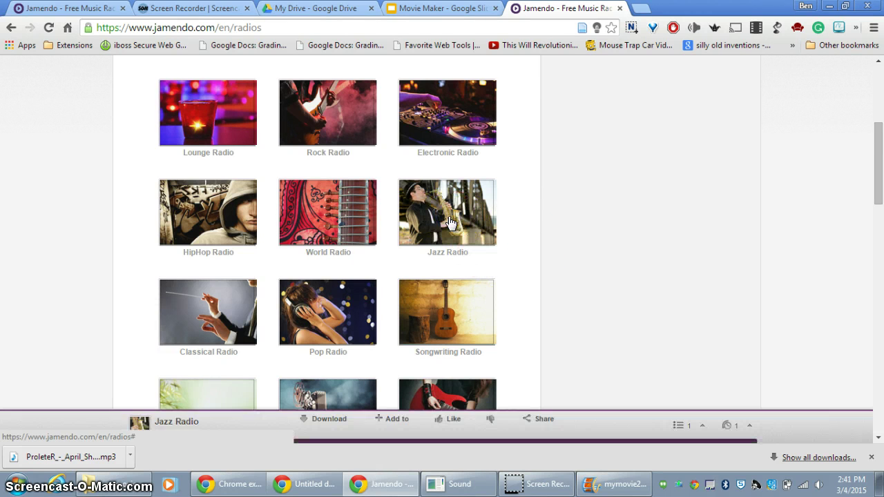
pyautogui.moveTo(874, 197); pyautogui.dragTo(875, 238)
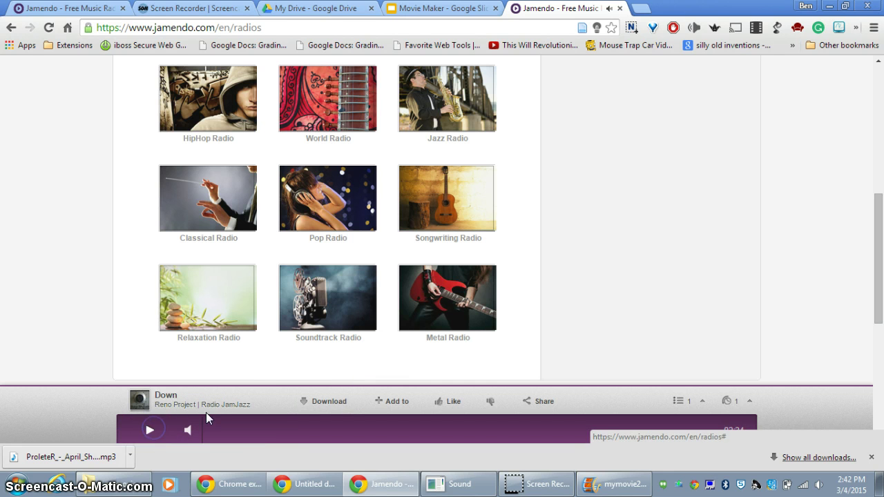
# Step: Download the Reno Project track 'Down' free as an MP3 into the mymovie folder
pyautogui.click(305, 403)
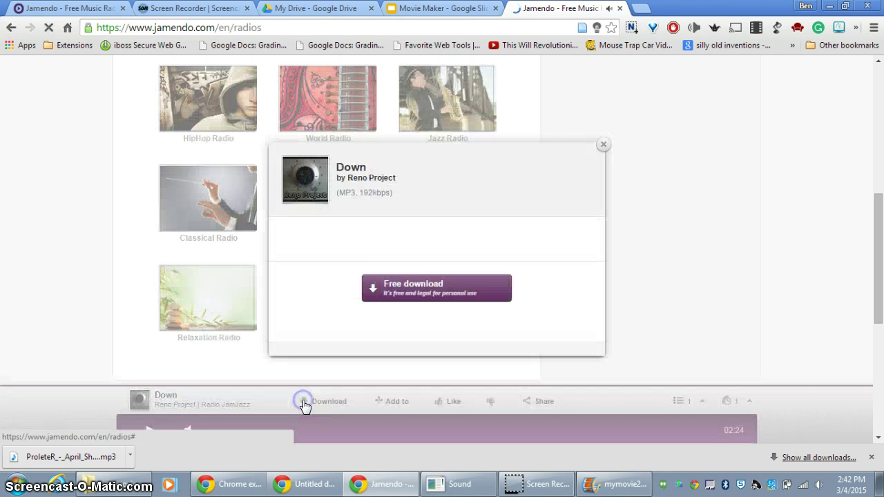
pyautogui.click(438, 287)
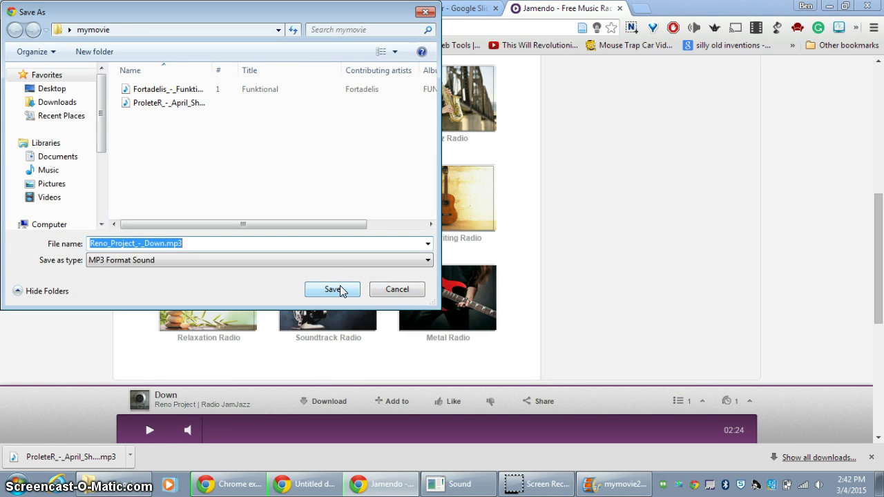
pyautogui.click(340, 287)
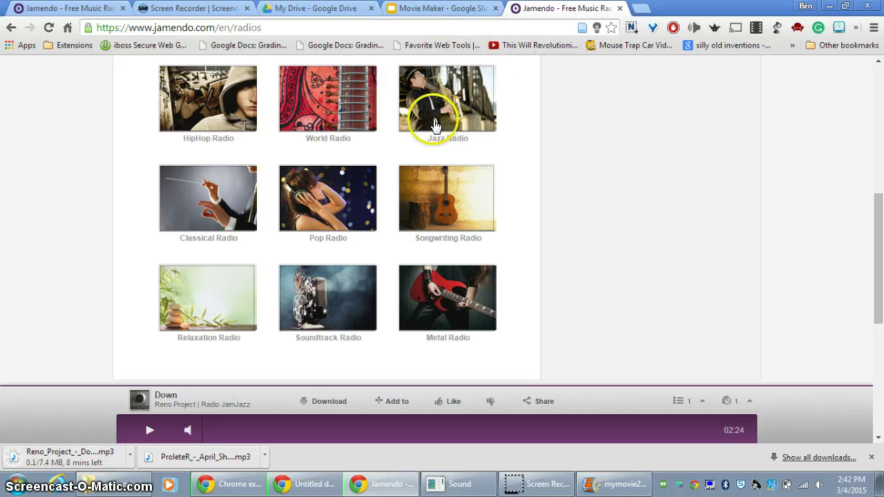
pyautogui.click(347, 411)
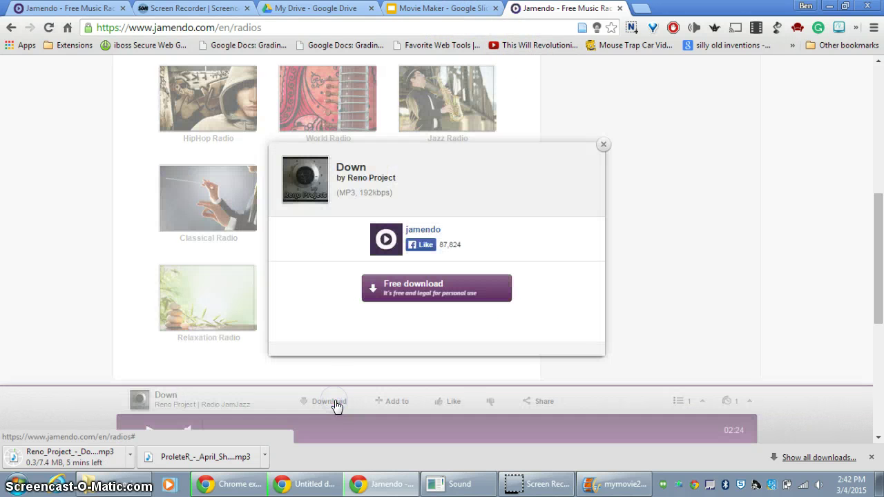
pyautogui.click(448, 292)
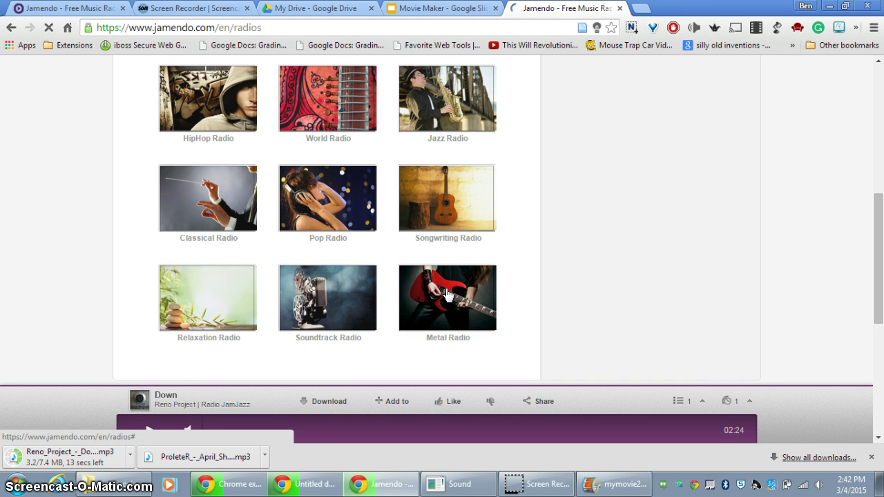
pyautogui.click(128, 457)
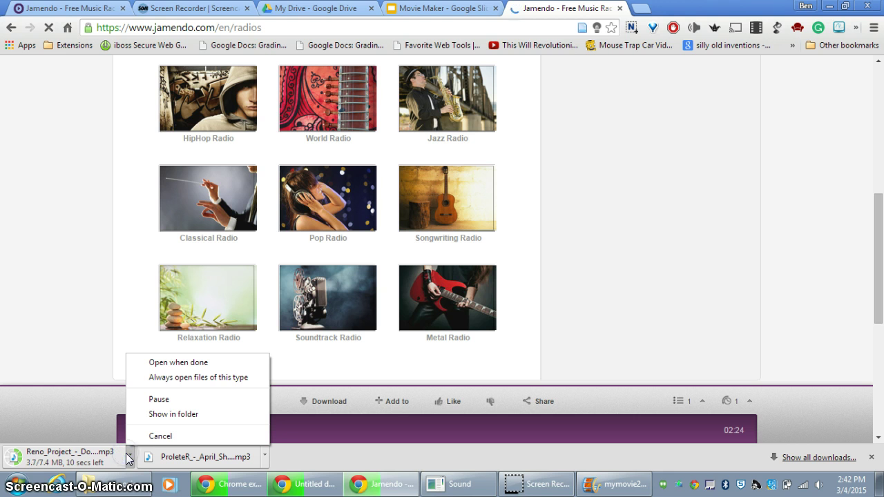
pyautogui.click(174, 413)
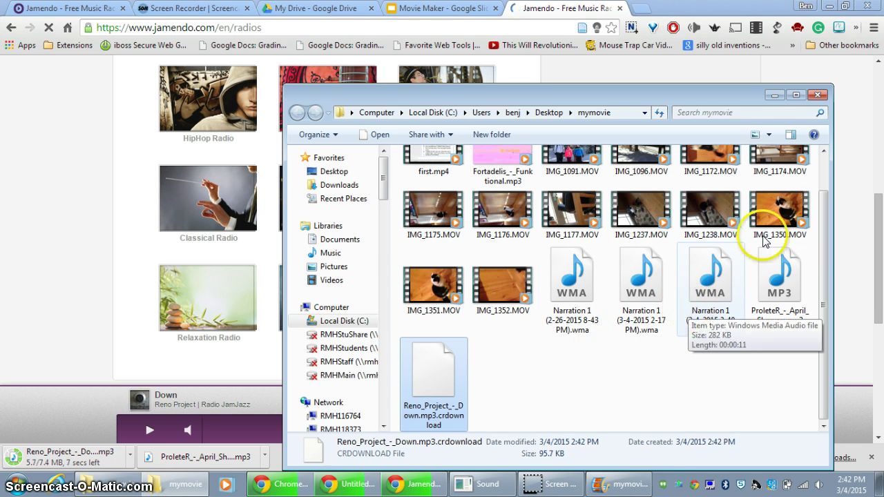
pyautogui.click(775, 95)
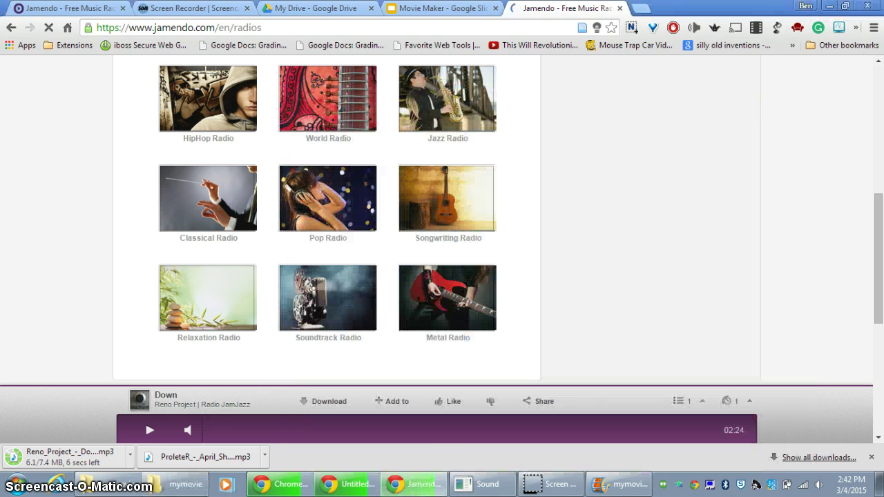
# Step: Return to the mymovie2 project and add the downloaded song from the mymovie folder as music
pyautogui.click(625, 487)
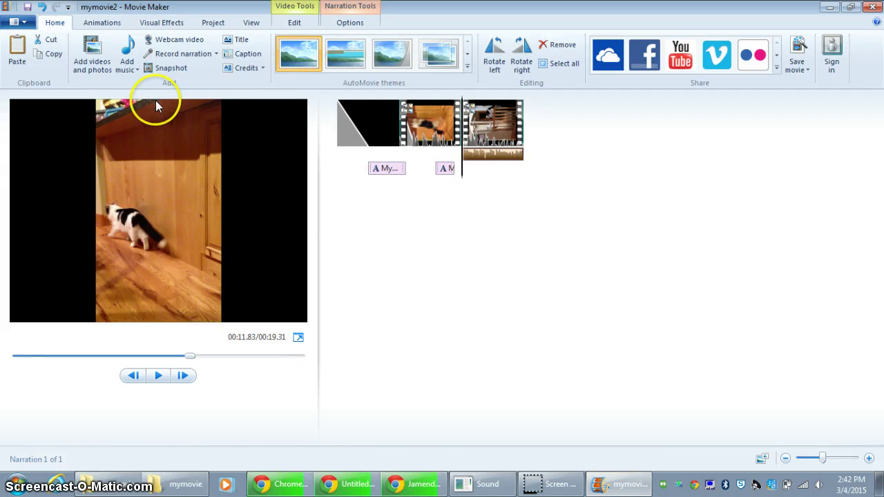
pyautogui.click(129, 69)
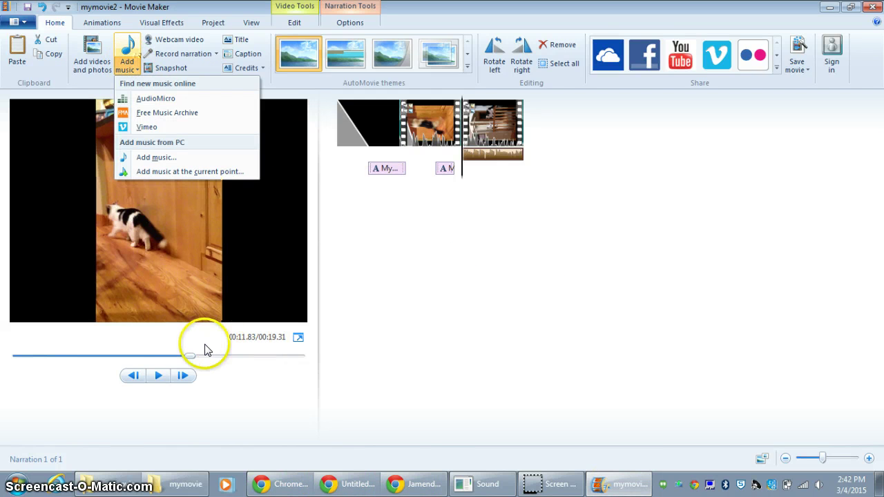
pyautogui.moveTo(189, 357); pyautogui.dragTo(9, 356)
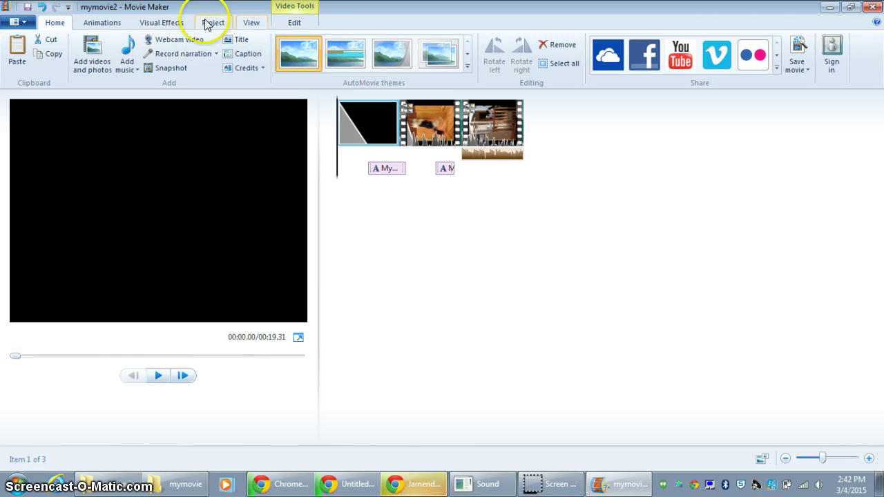
pyautogui.click(133, 63)
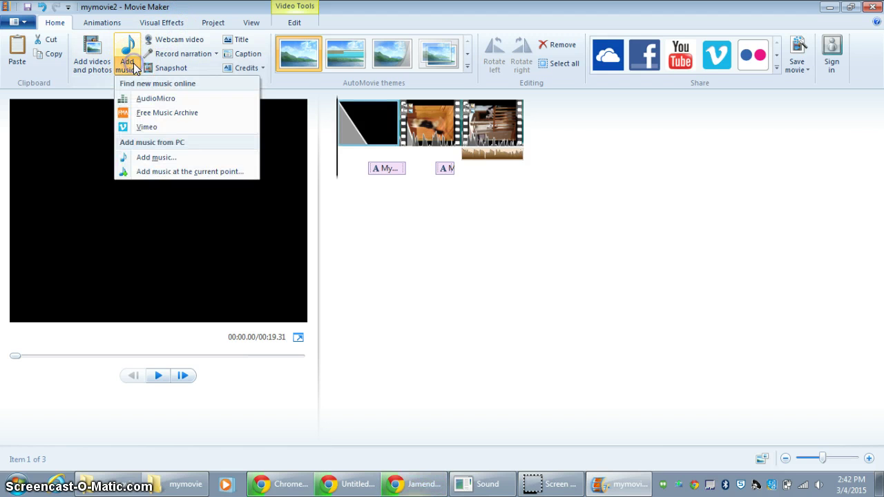
pyautogui.click(150, 156)
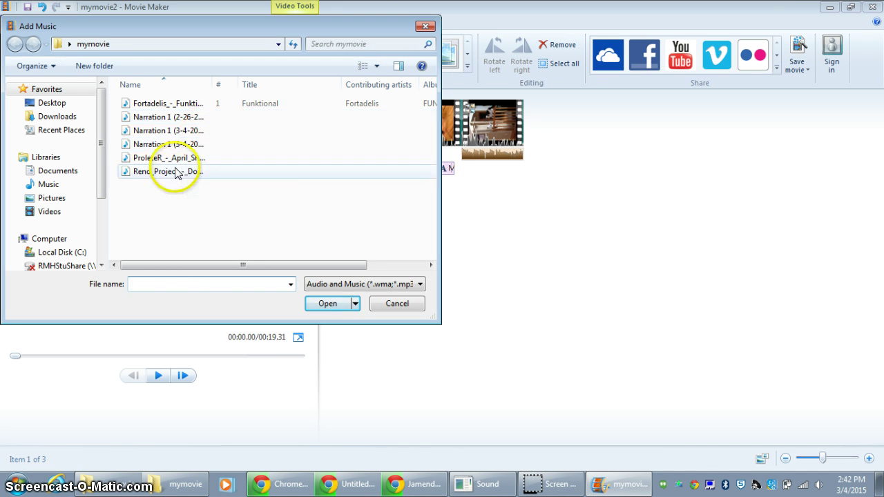
pyautogui.doubleClick(169, 105)
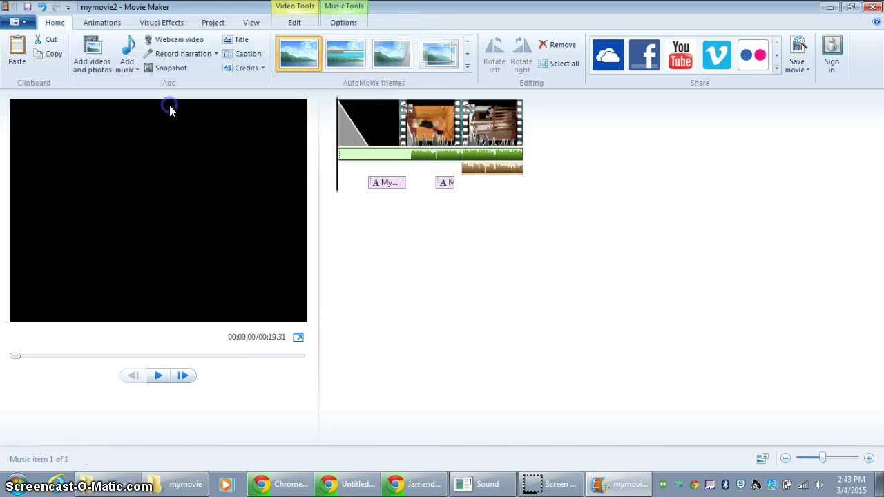
pyautogui.doubleClick(416, 161)
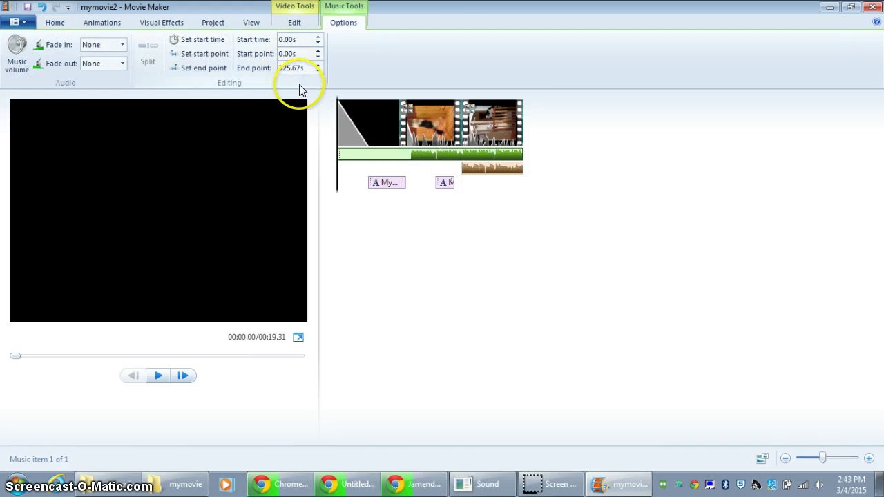
pyautogui.click(14, 61)
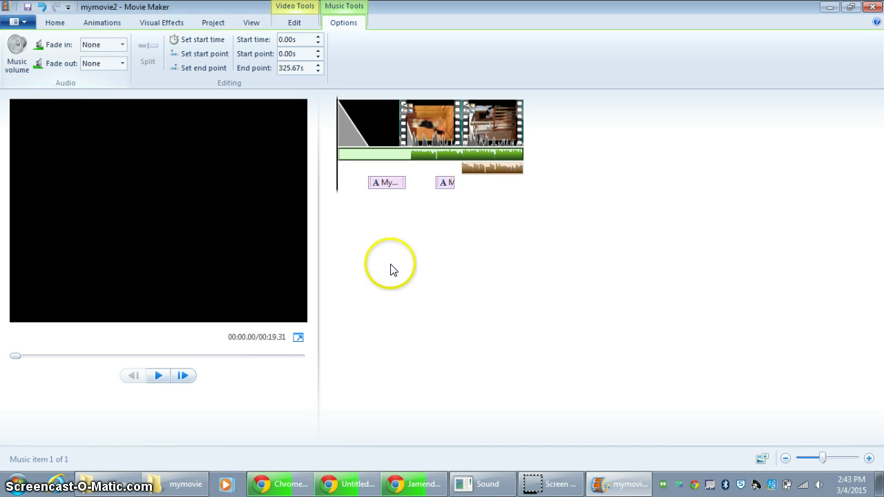
pyautogui.click(58, 23)
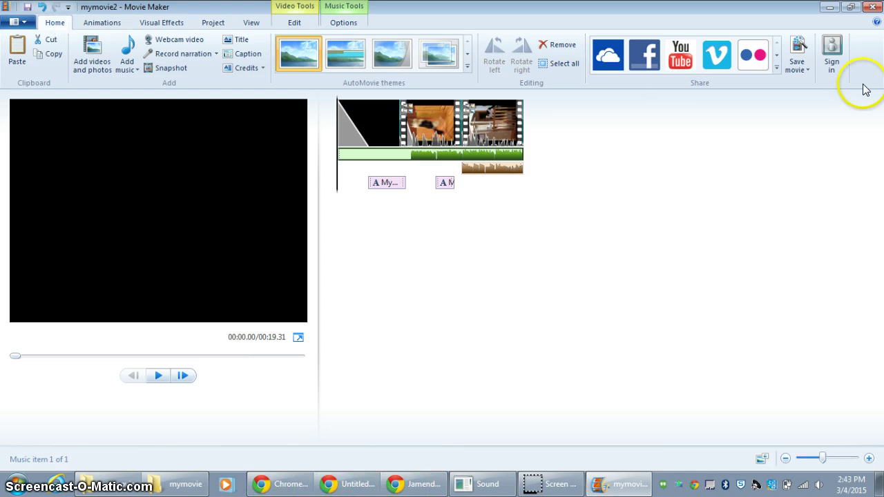
# Step: Export the movie with the computer setting as mymovie2.mp4 into Desktop > mymovie
pyautogui.click(797, 67)
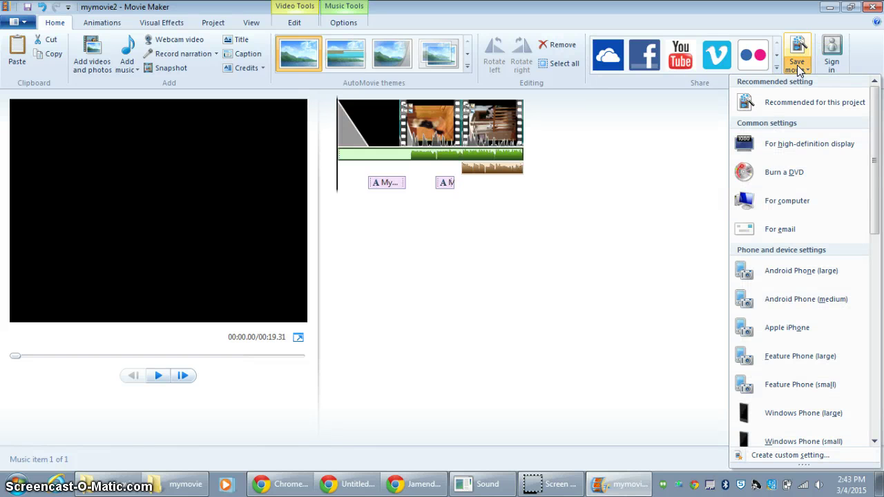
pyautogui.click(793, 201)
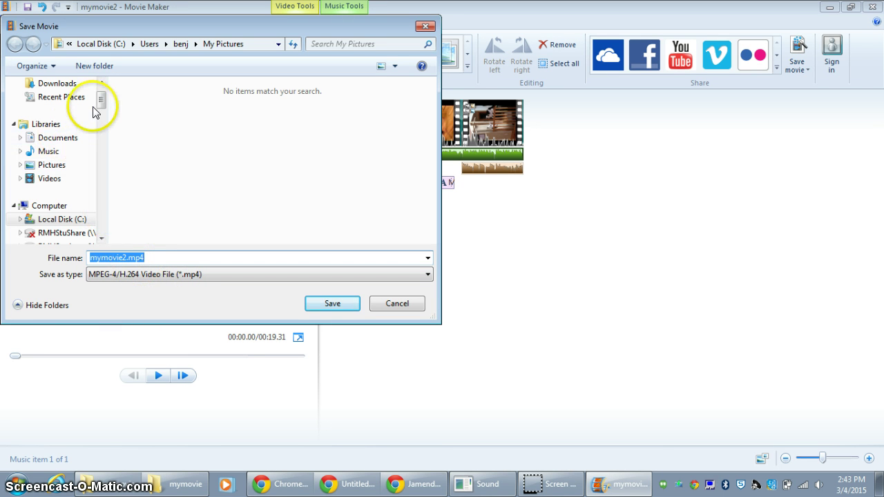
pyautogui.moveTo(102, 96); pyautogui.dragTo(98, 87)
pyautogui.click(51, 105)
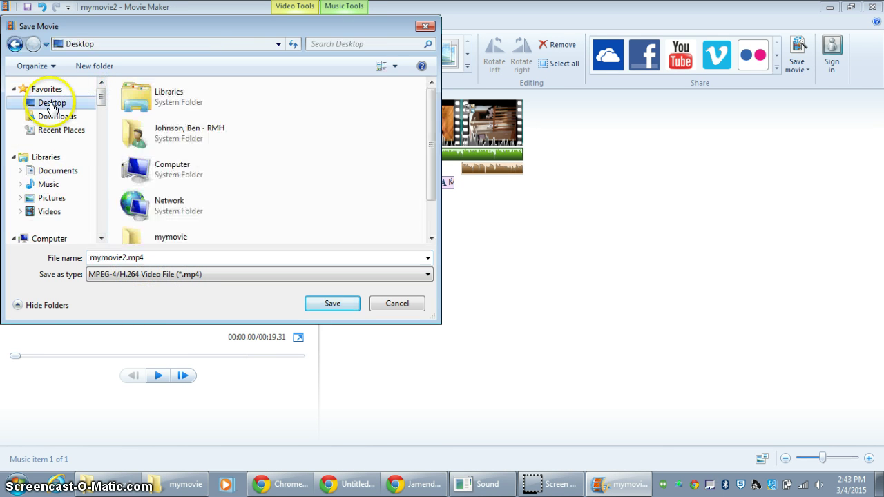
pyautogui.doubleClick(170, 238)
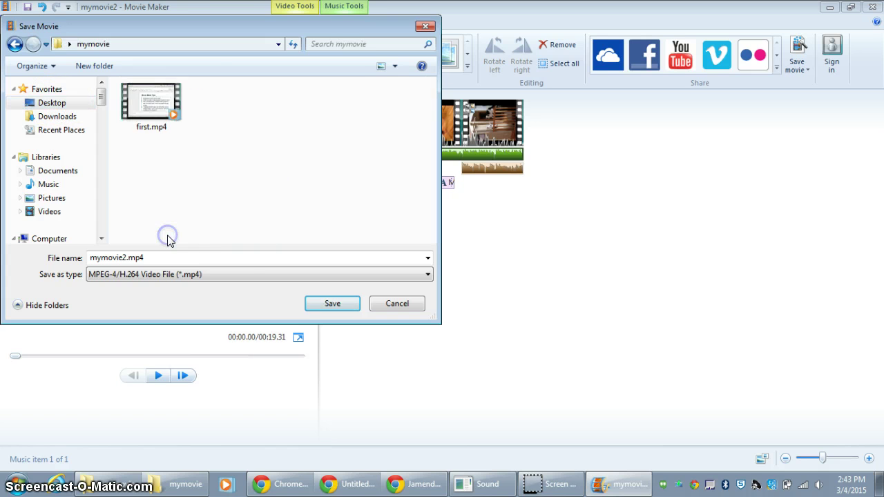
pyautogui.click(330, 303)
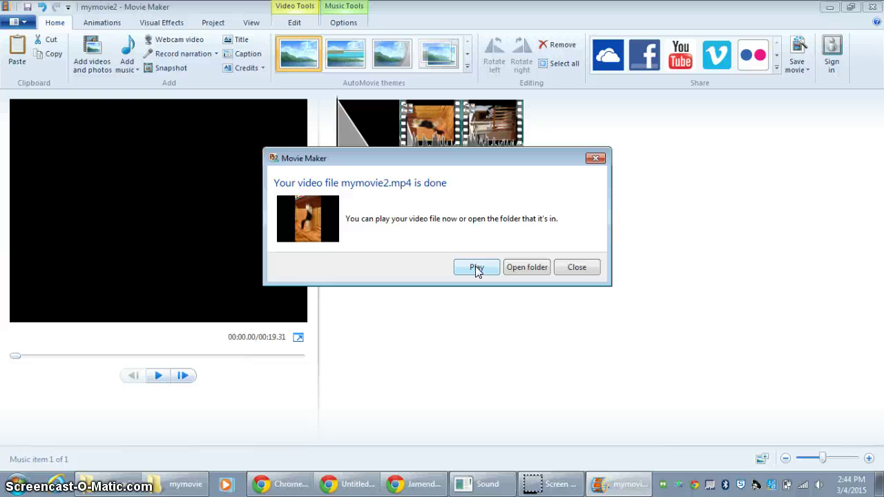
# Step: Dismiss the 'mymovie2.mp4 is done' export message
pyautogui.click(598, 160)
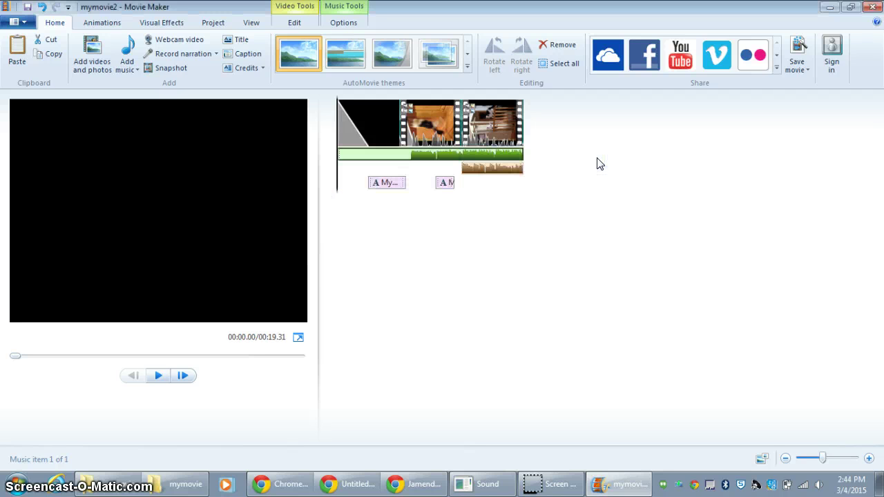